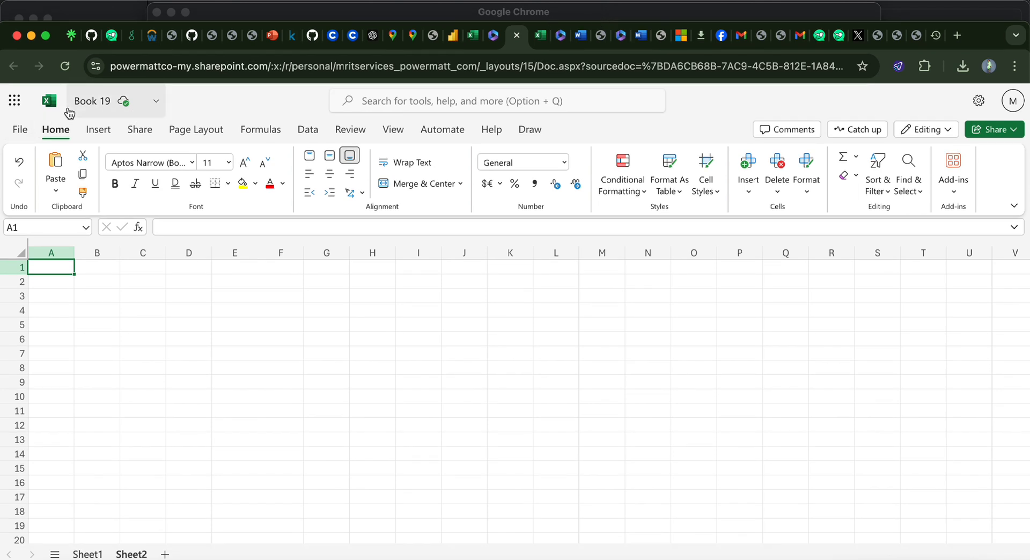
Step: Examine the available Microsoft 365 apps, the file commands, and the Insert, Share and Page Layout commands
click(15, 100)
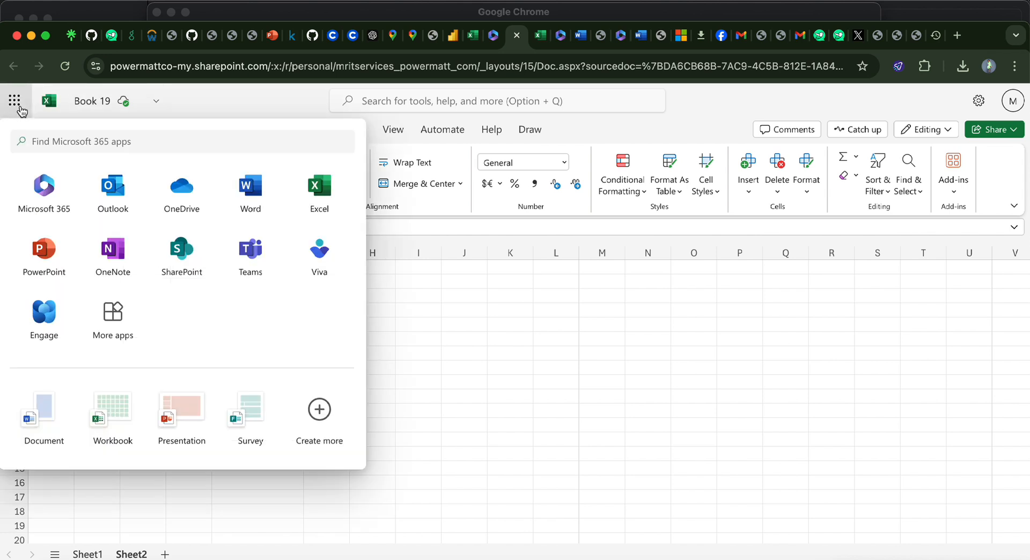
click(20, 107)
click(19, 134)
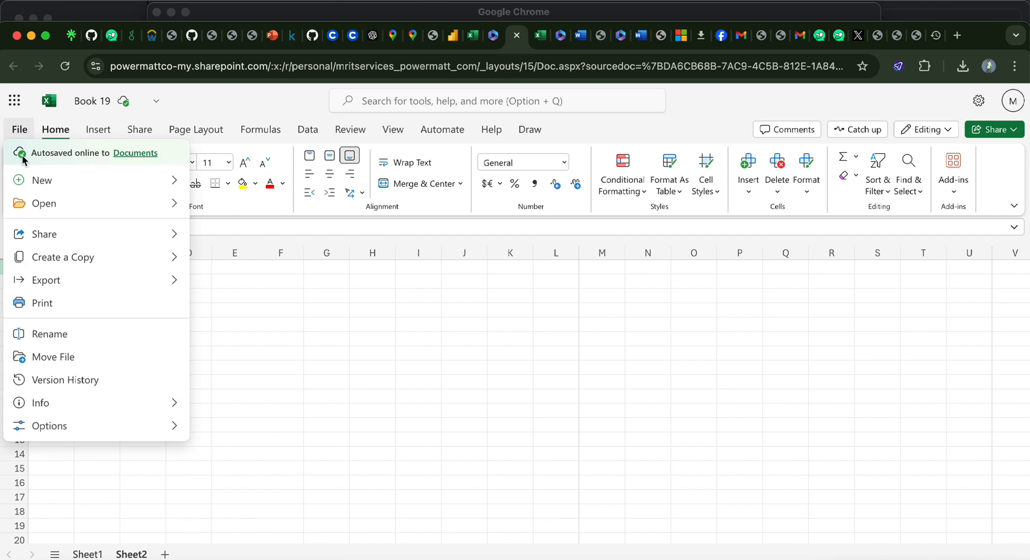
mouse_move(37, 203)
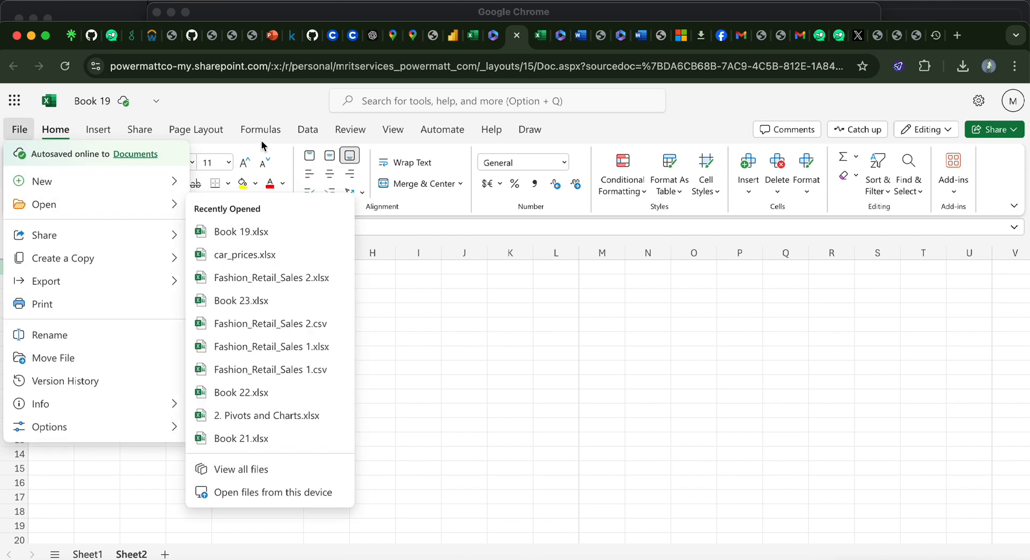
click(648, 125)
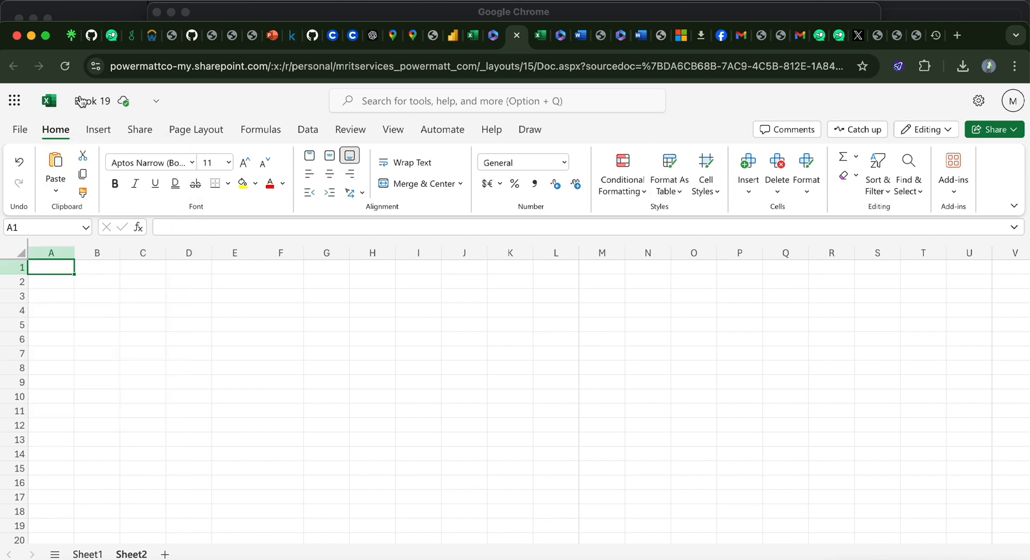
click(98, 132)
click(141, 132)
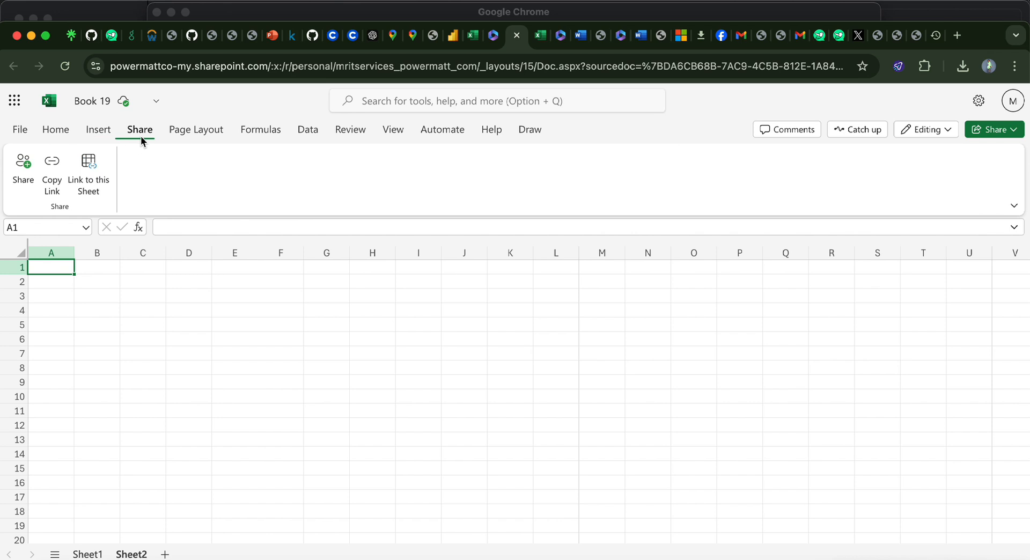
click(210, 131)
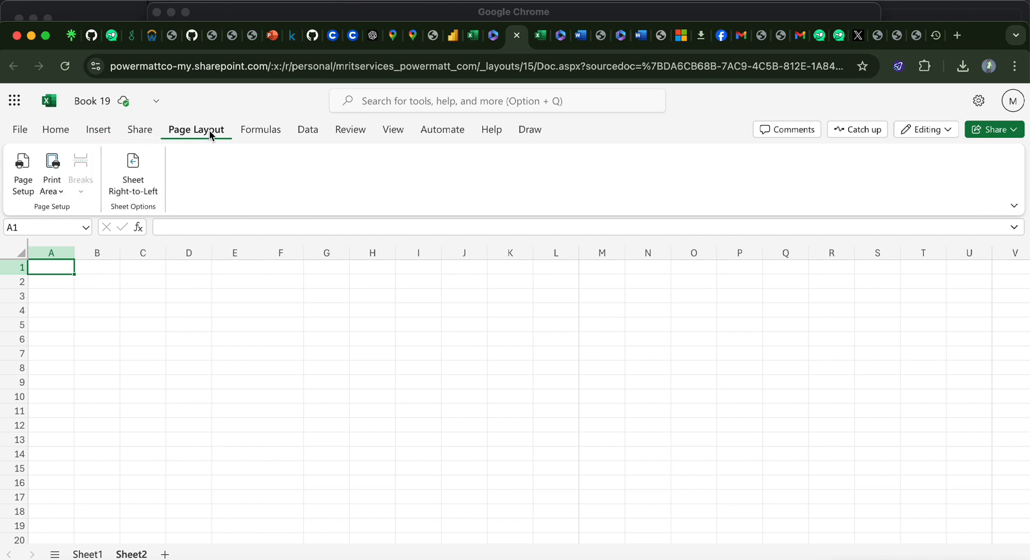
click(57, 131)
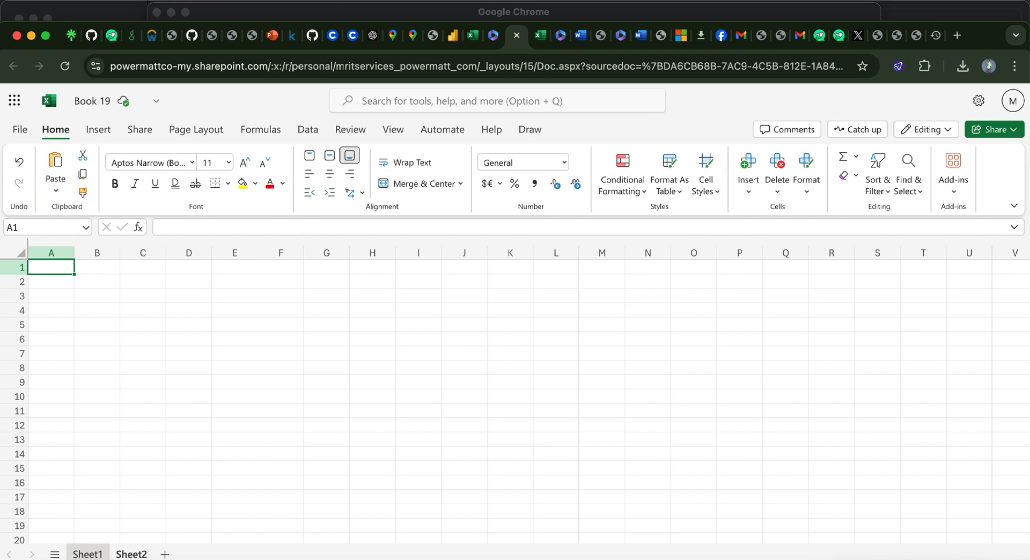
Step: View the employee table on Sheet1, return to Sheet2 and add a new worksheet to the workbook
click(93, 556)
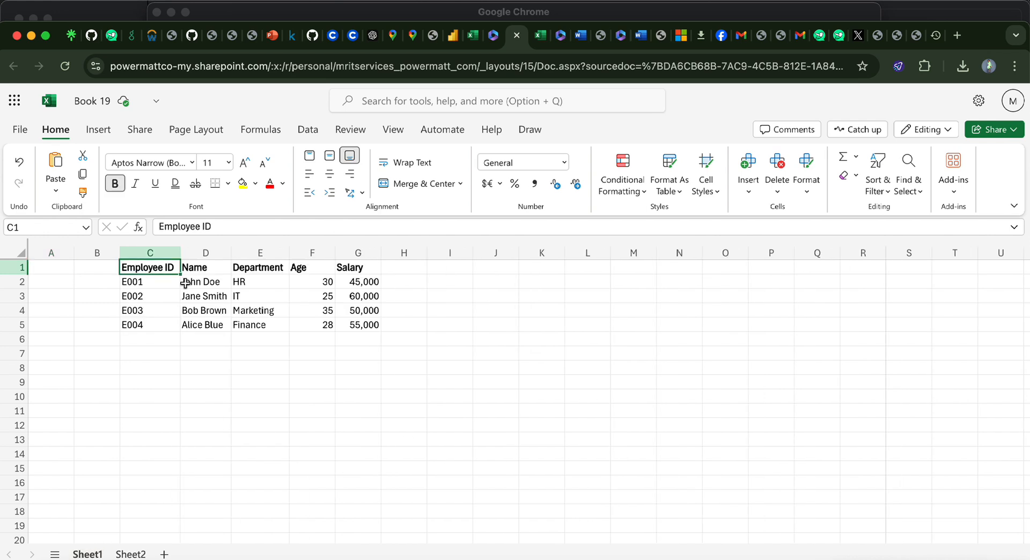
click(131, 554)
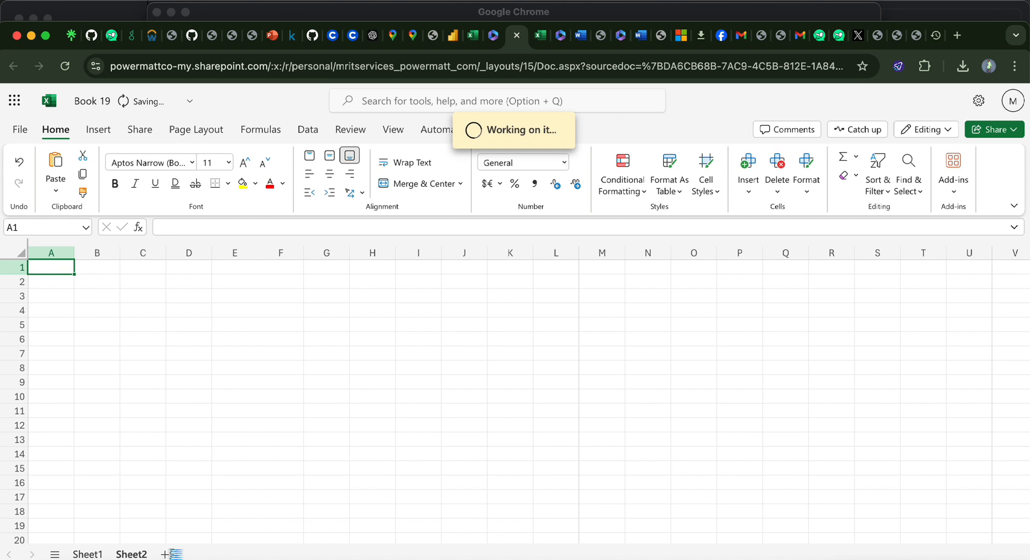
click(167, 555)
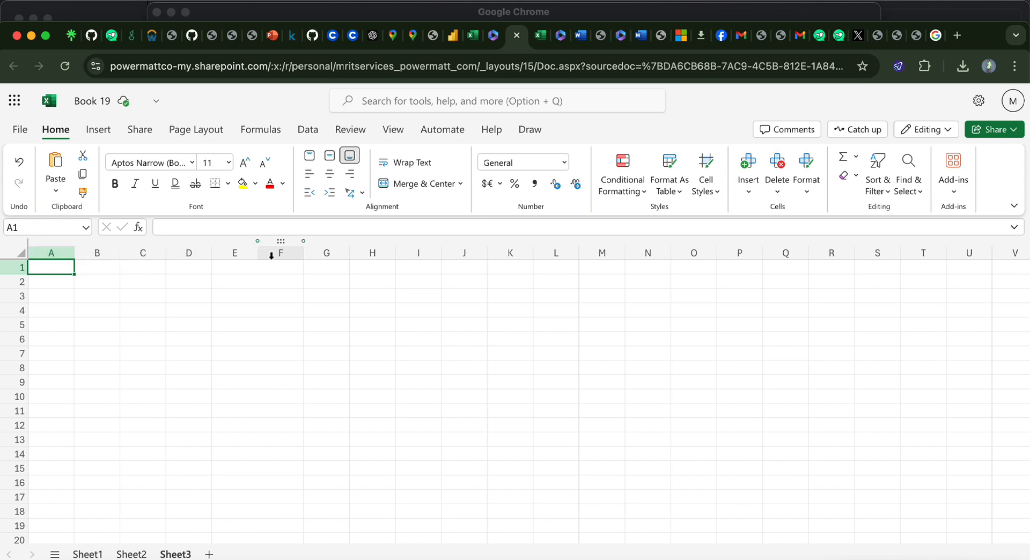
Step: Paste the copied text "1,048,576 rows and 16,384 columns." into cell C1 of Sheet3 and keep text auto-fit on
click(143, 271)
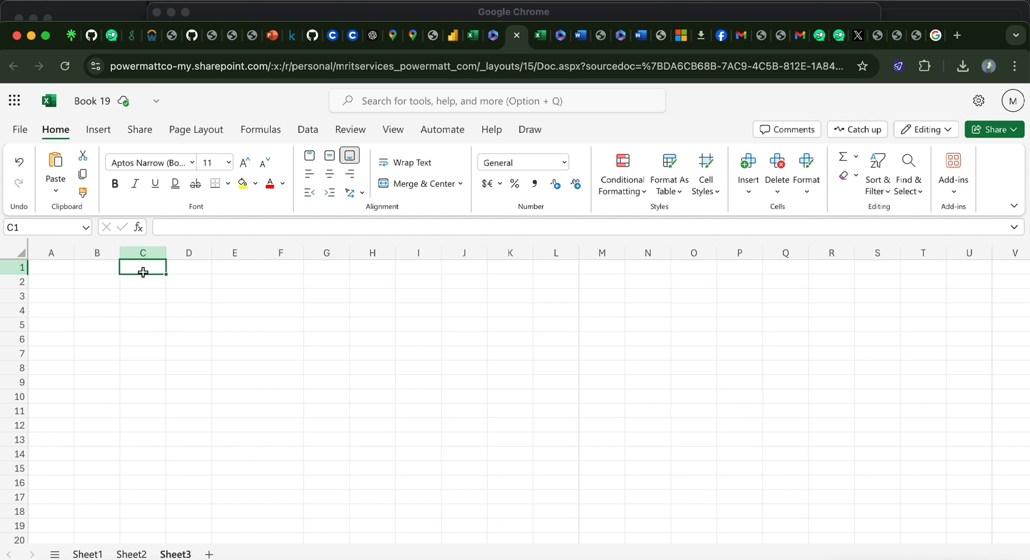
text(1,048,576 rows and 16,384 columns.)
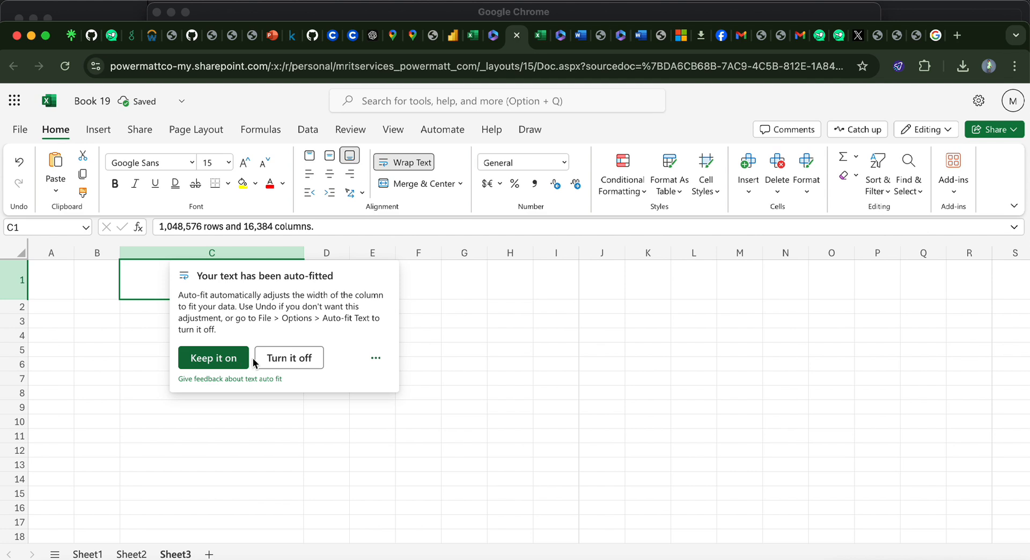
click(280, 359)
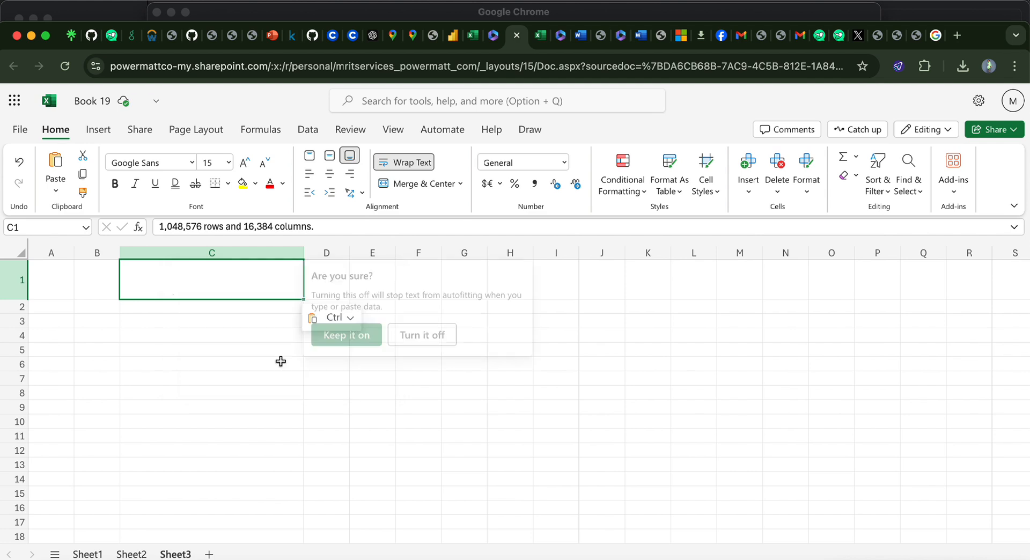
click(364, 340)
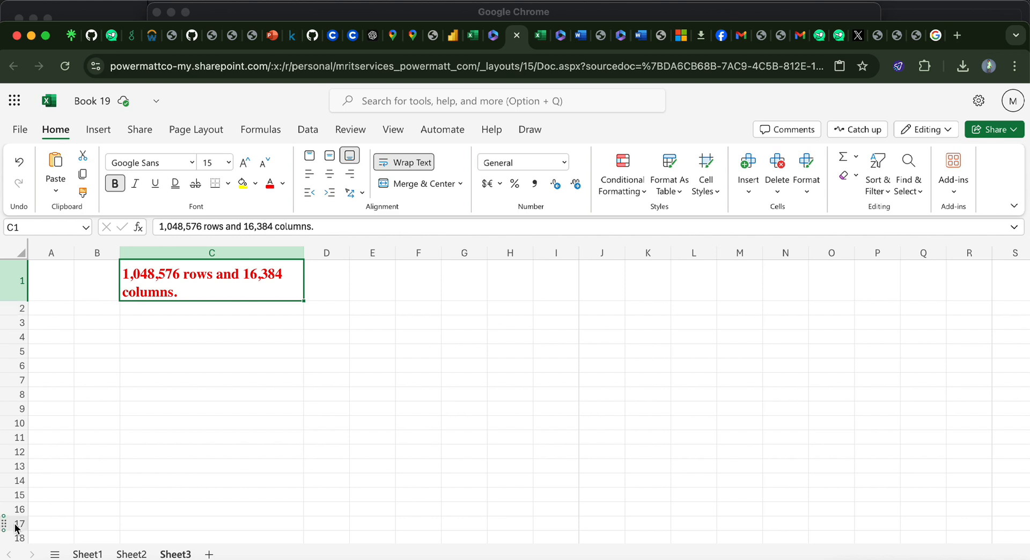
Step: Examine the row numbers and column letters across the Sheet3 grid
scroll(89, 510, down, 5)
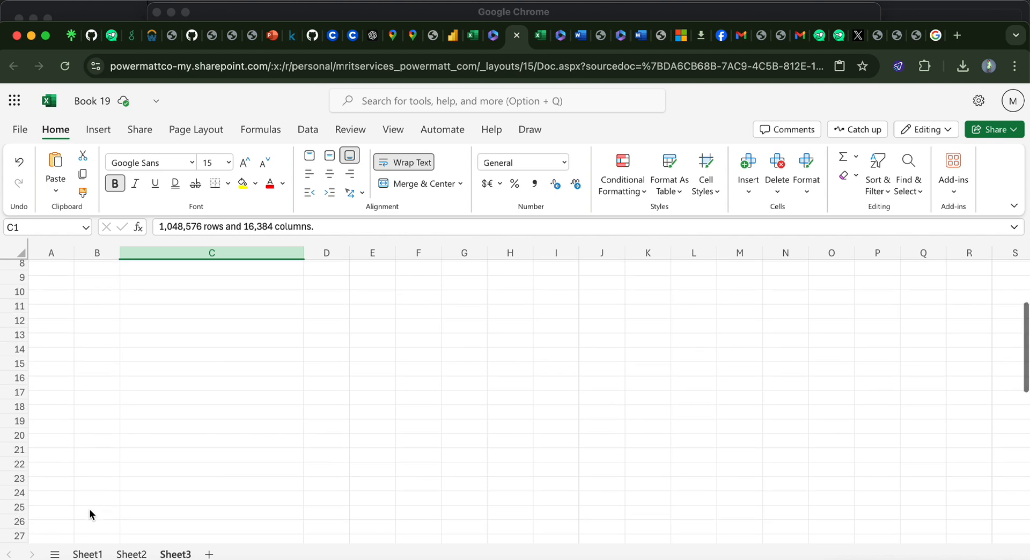
scroll(89, 510, up, 5)
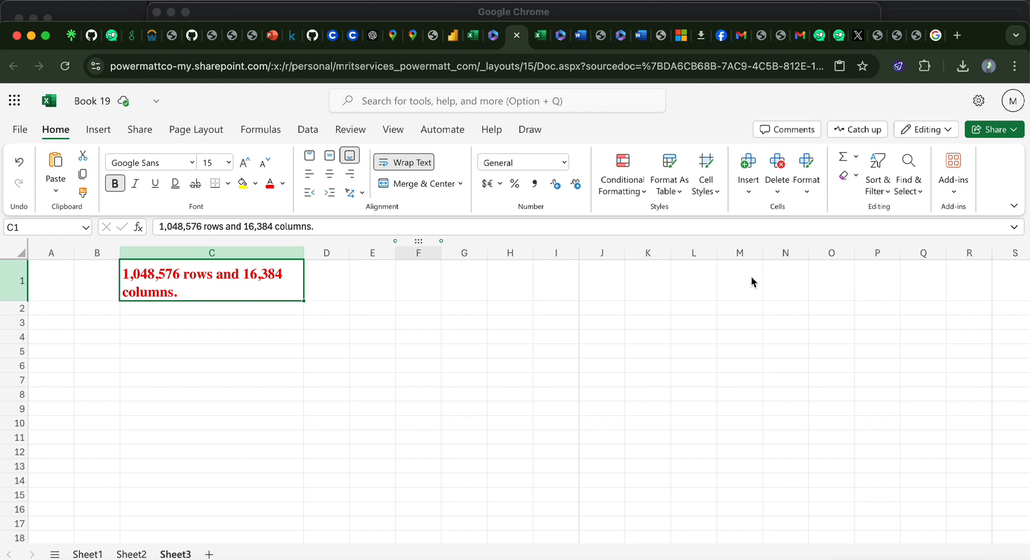
scroll(865, 338, right, 5)
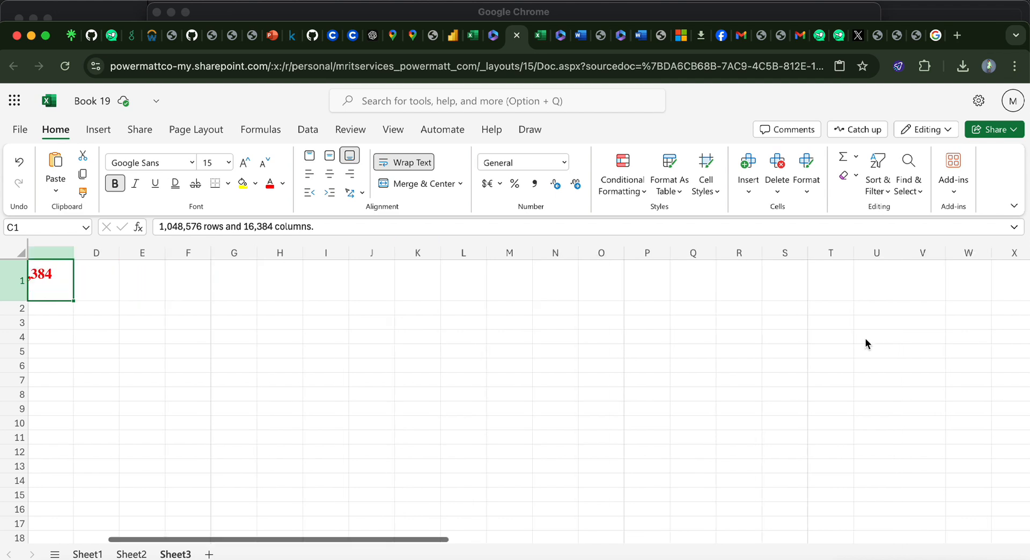
scroll(865, 338, left, 5)
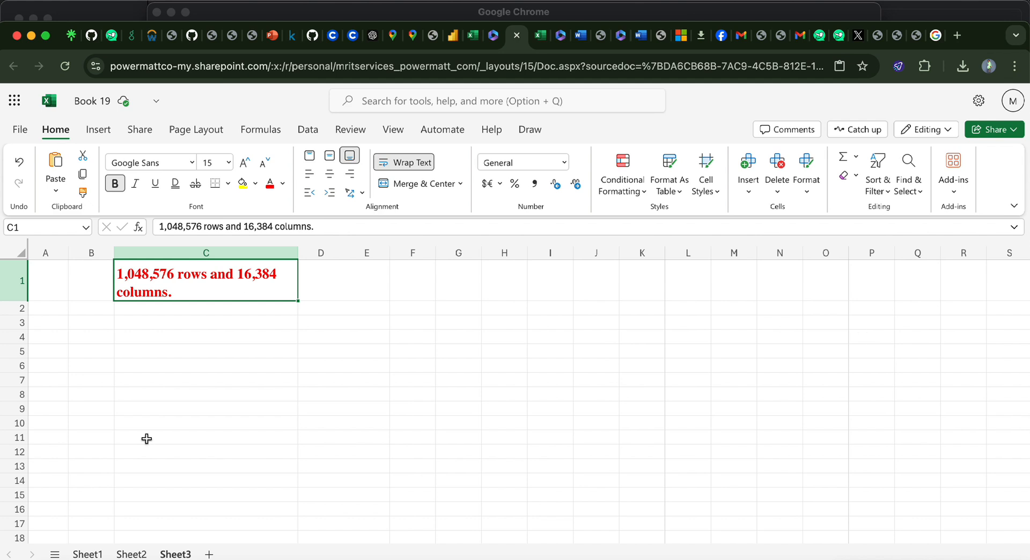
Step: Select cell B1 on Sheet2 and examine its cell reference in the Name Box
click(132, 555)
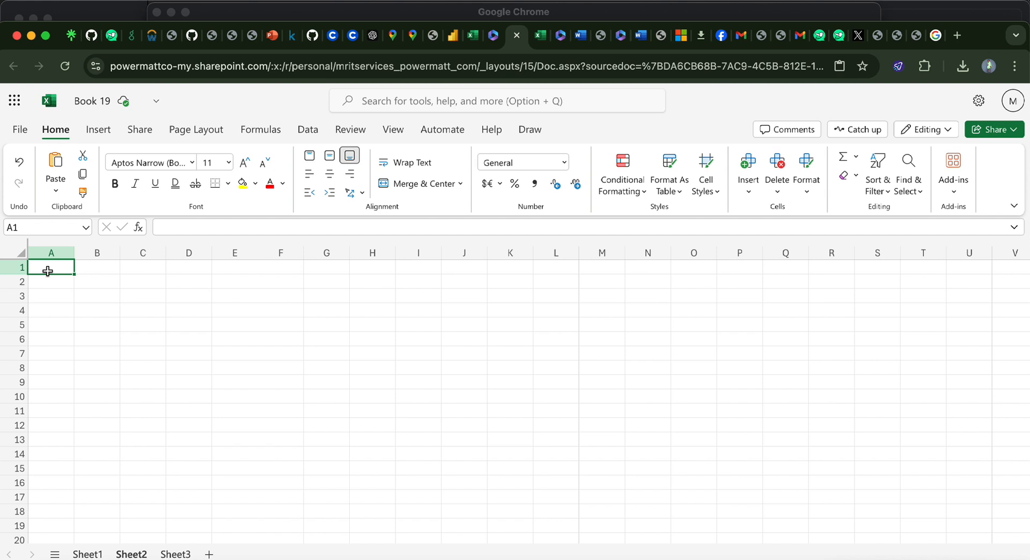
click(85, 272)
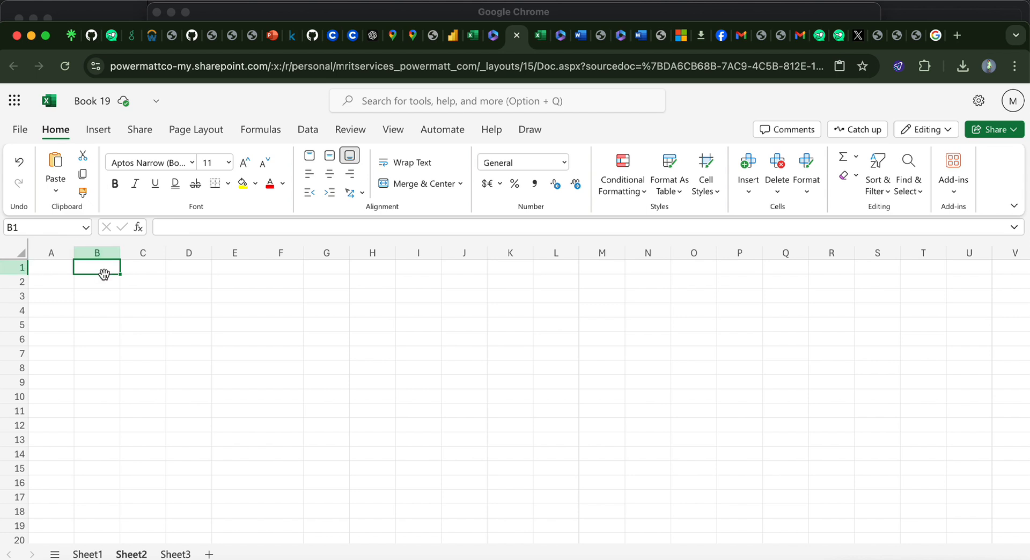
click(63, 229)
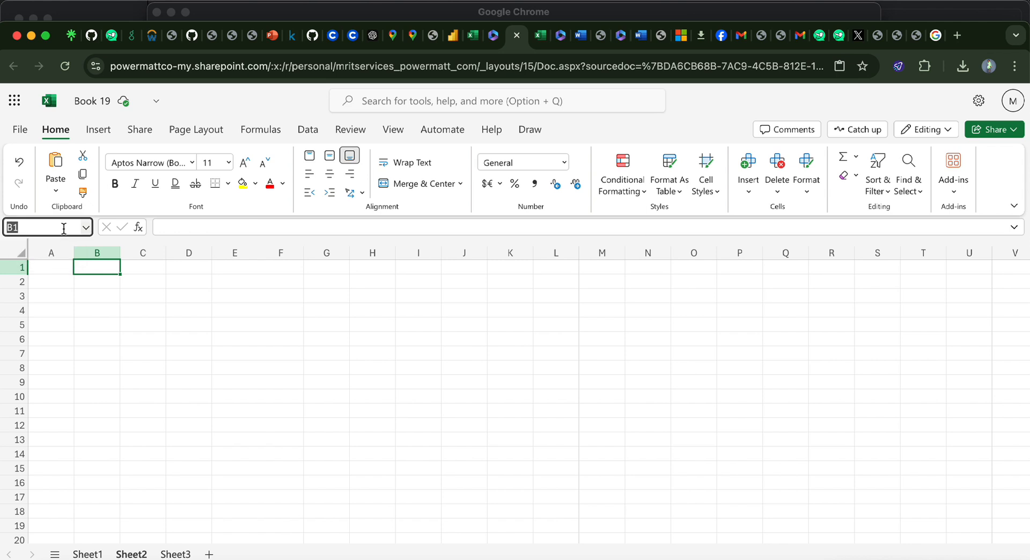
Step: Enter the trial text hhhhhh in cell C1 of Sheet2 and clear it again
click(144, 269)
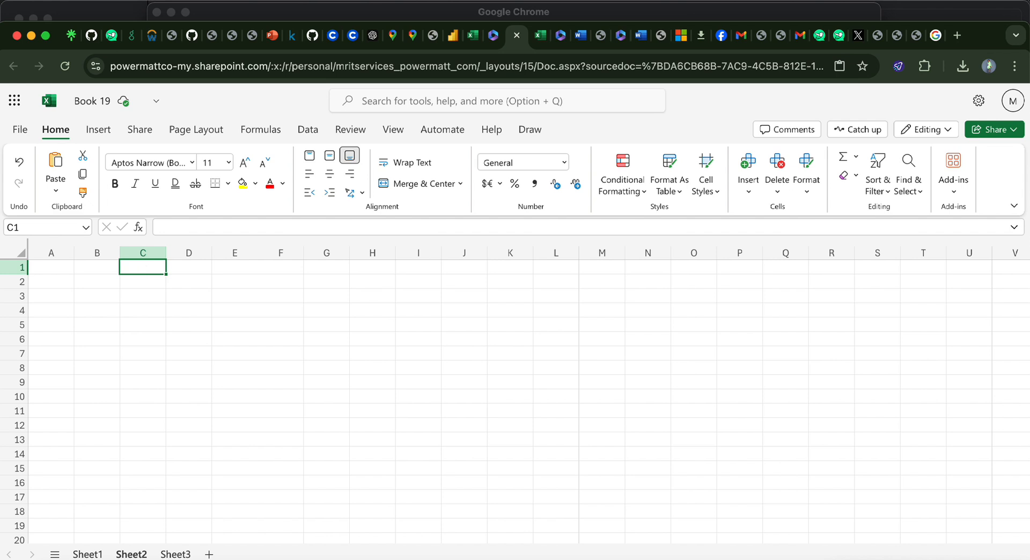
text(hhhhhh)
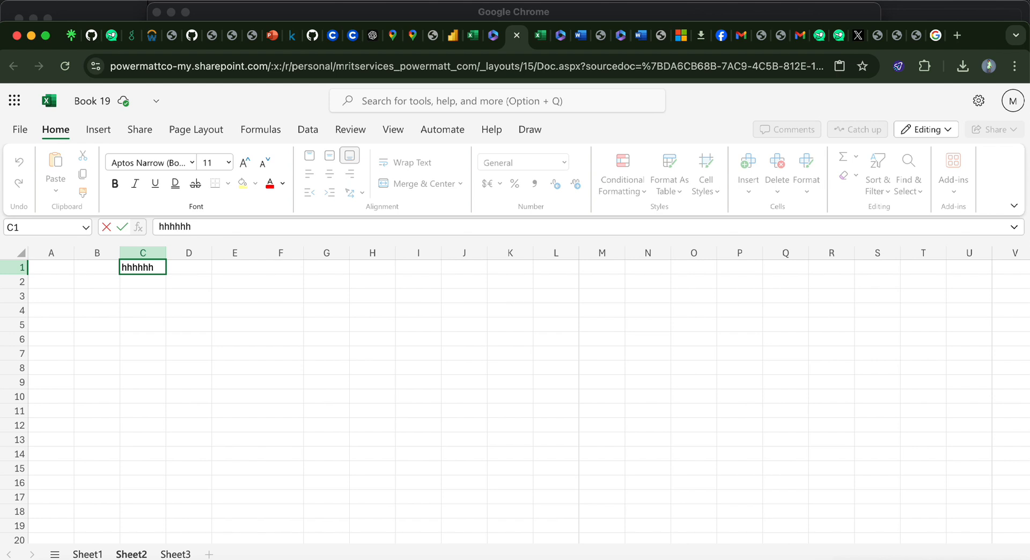
key(BackSpace)
key(BackSpace)
key(BackSpace)
key(BackSpace)
key(BackSpace)
key(BackSpace)
click(63, 340)
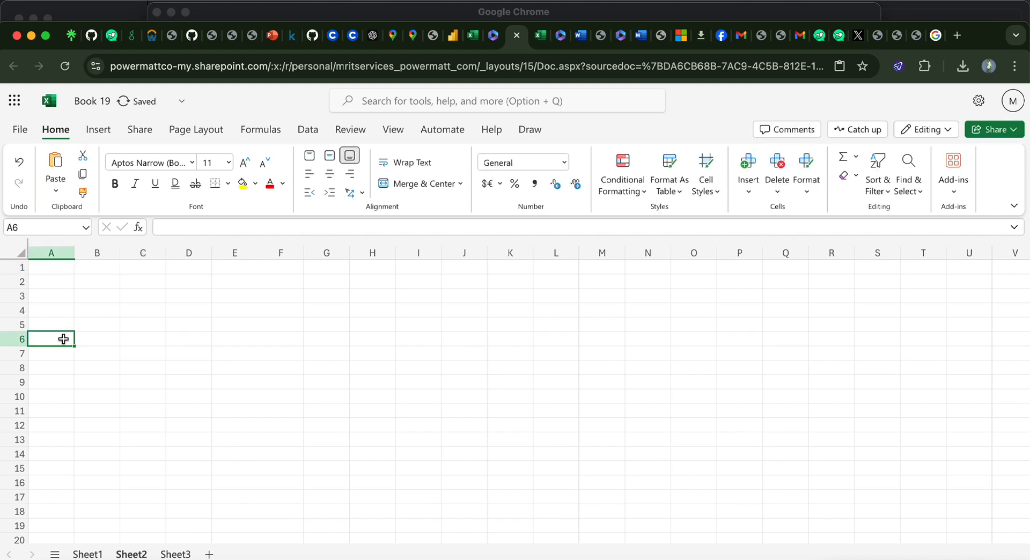
Step: Examine cell D1 of Sheet2 in the formula bar, and the Employee ID, Name, Department, Age and Salary headers on Sheet1
click(190, 267)
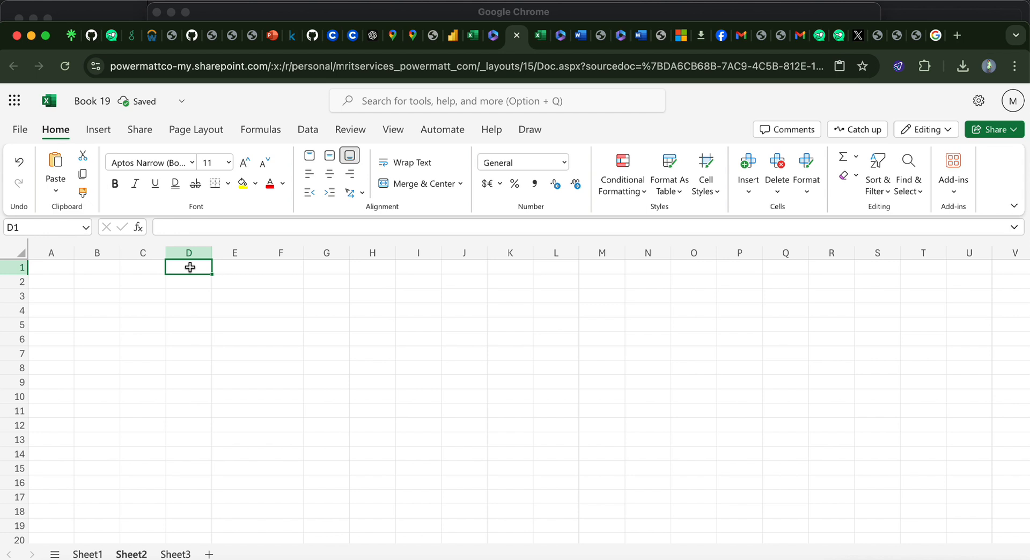
click(168, 227)
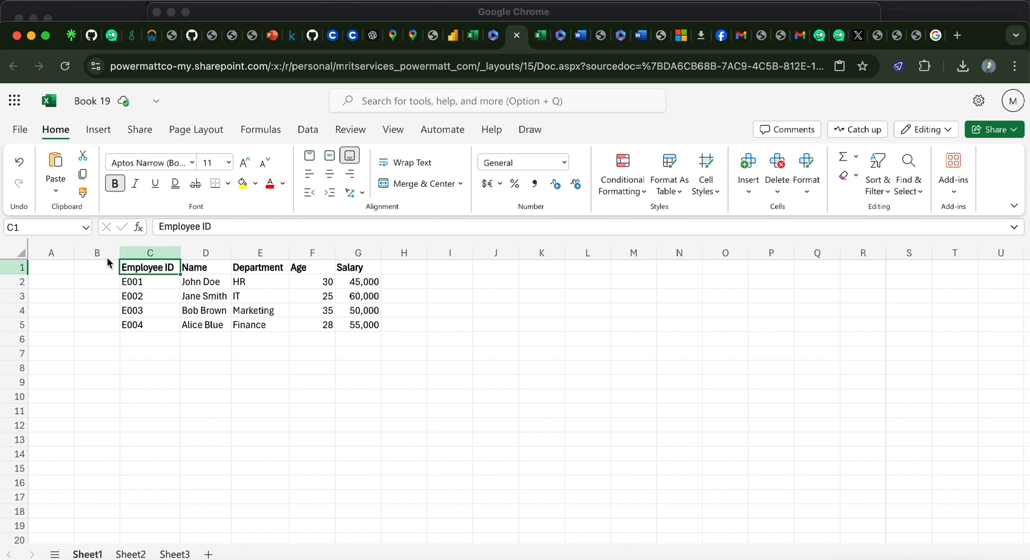
click(214, 270)
click(174, 271)
click(196, 273)
click(261, 275)
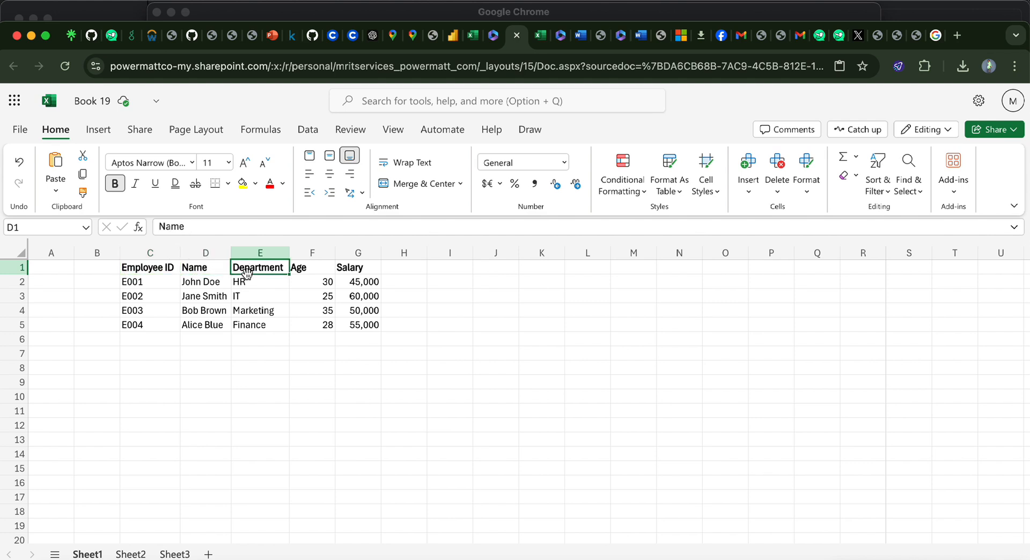
click(306, 269)
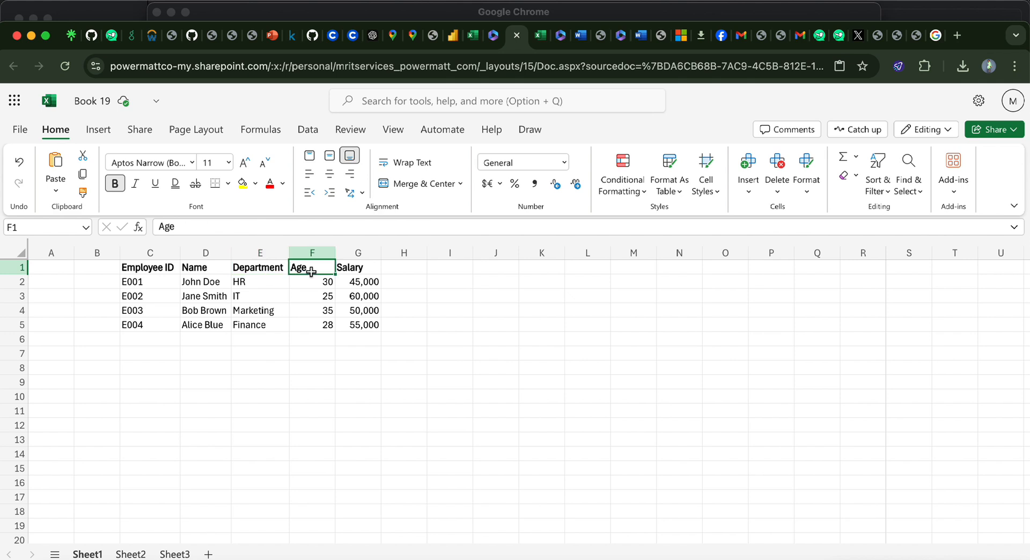
click(351, 270)
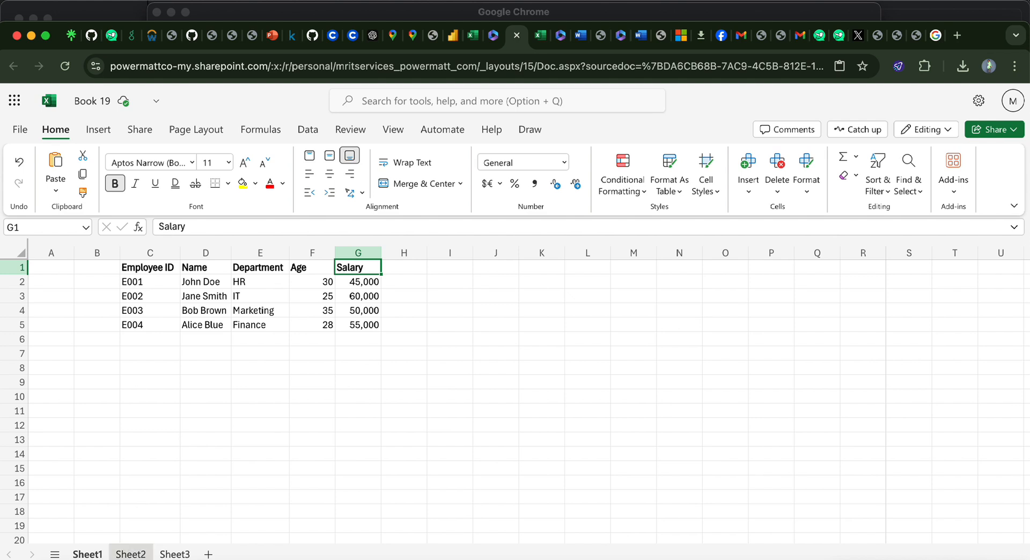
Step: Enter the column header EmployeeID in cell D1 of Sheet2
click(131, 553)
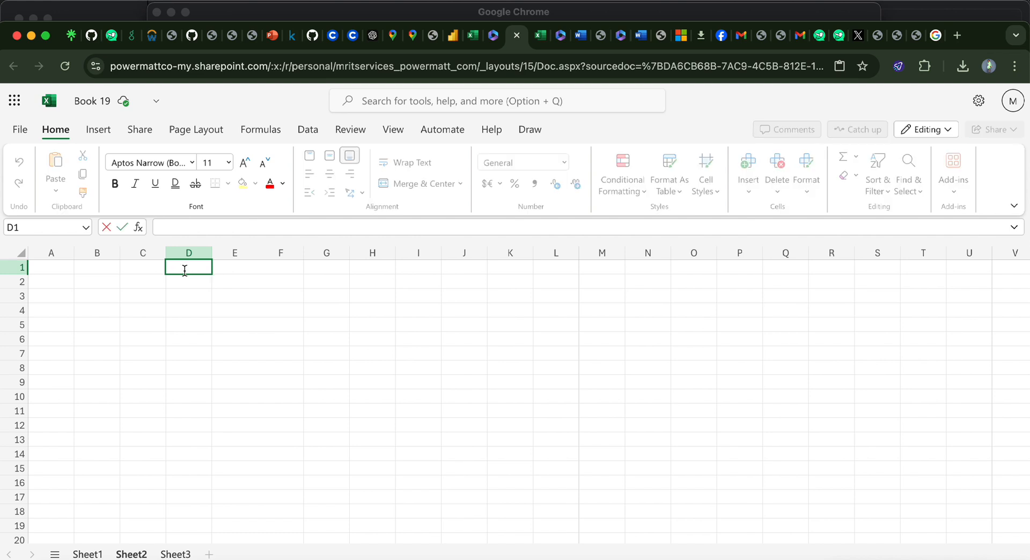
text(Employee)
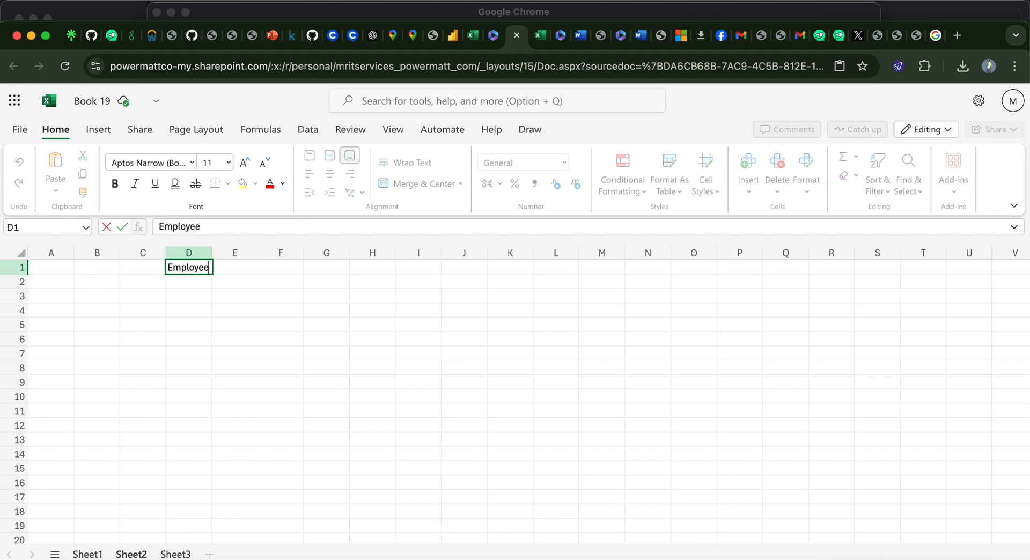
text(Id)
key(BackSpace)
text(D)
Step: Enter the column header Name in cell E1 of Sheet2
click(228, 271)
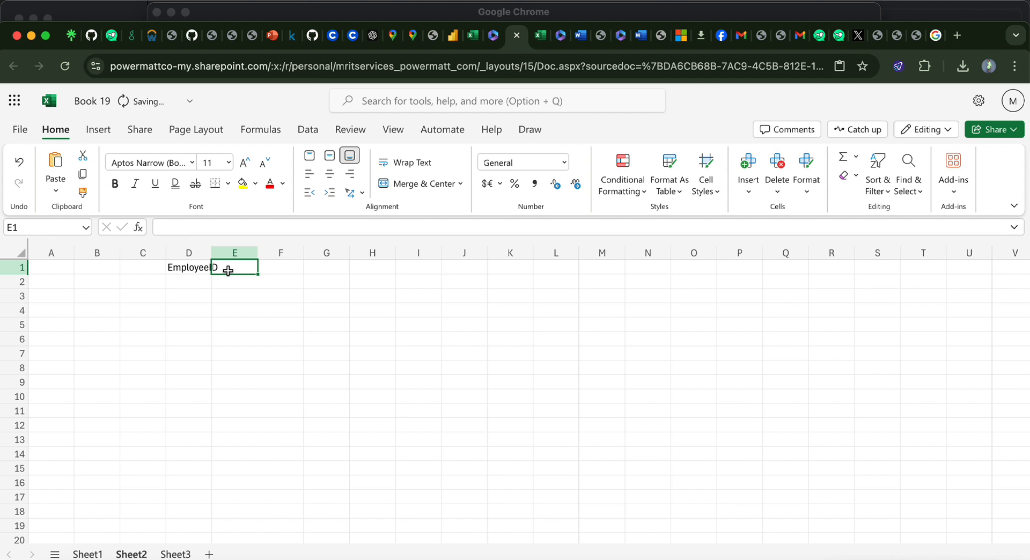
text(n)
key(BackSpace)
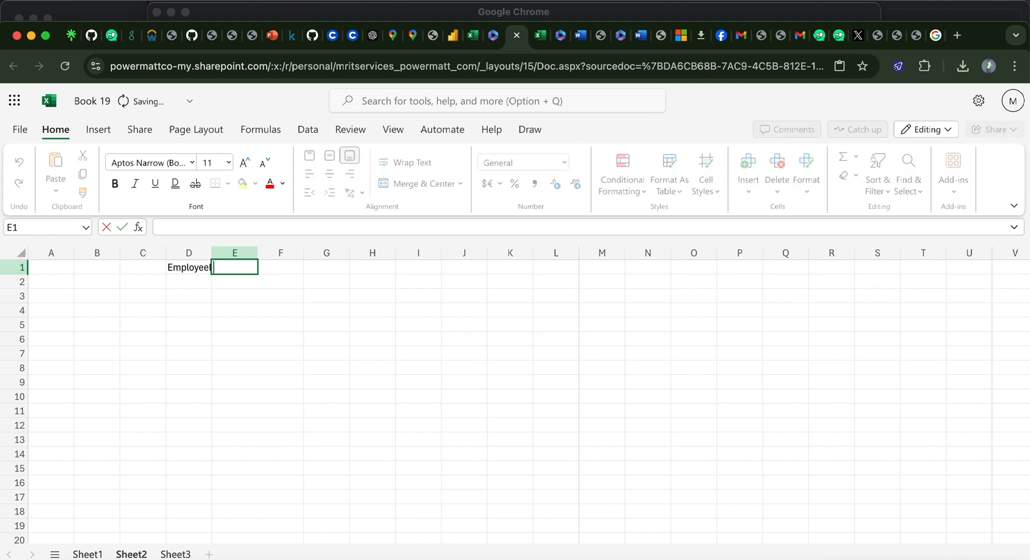
text(Name)
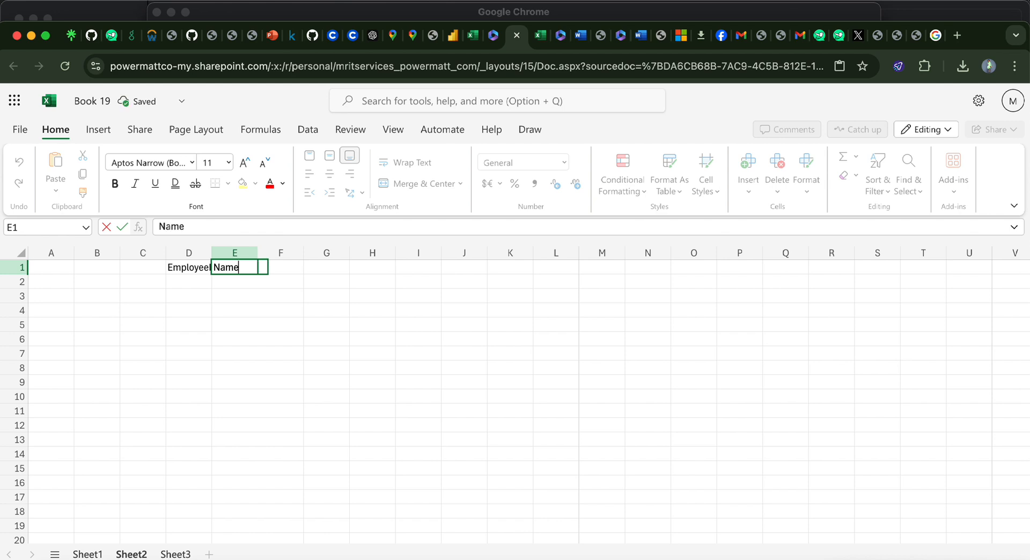
click(279, 276)
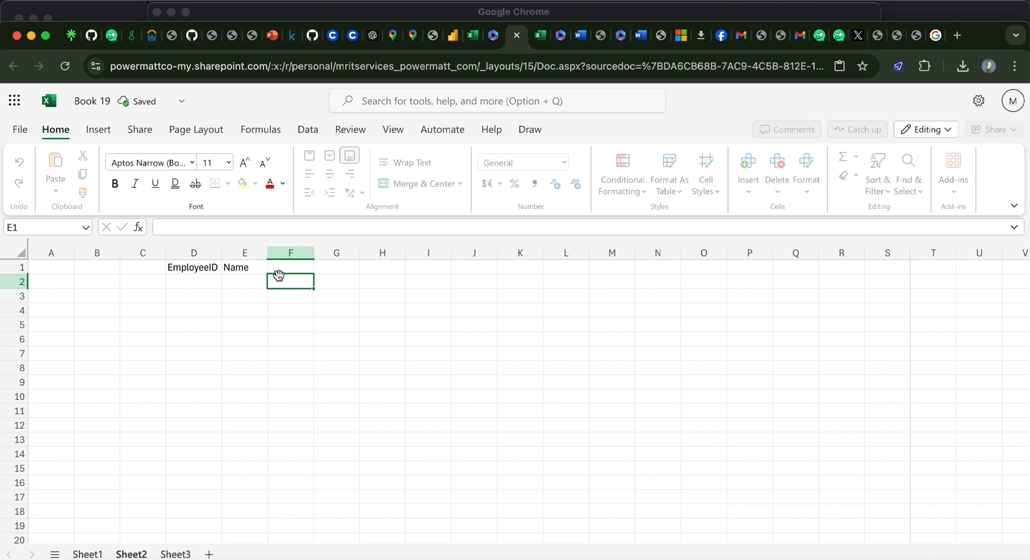
Step: Enter the column headers Department in cell F1 and Age in cell G1 of Sheet2
click(290, 267)
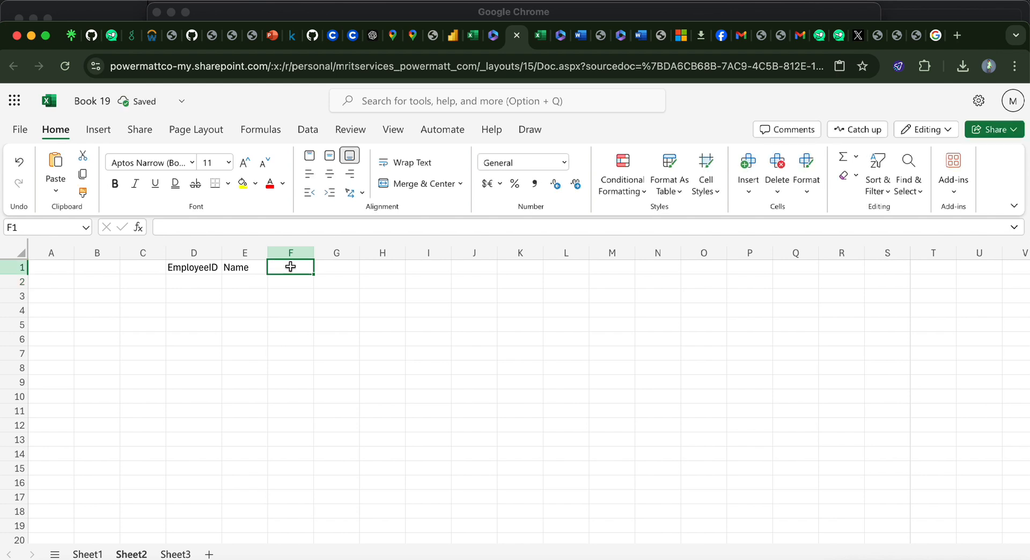
text(De)
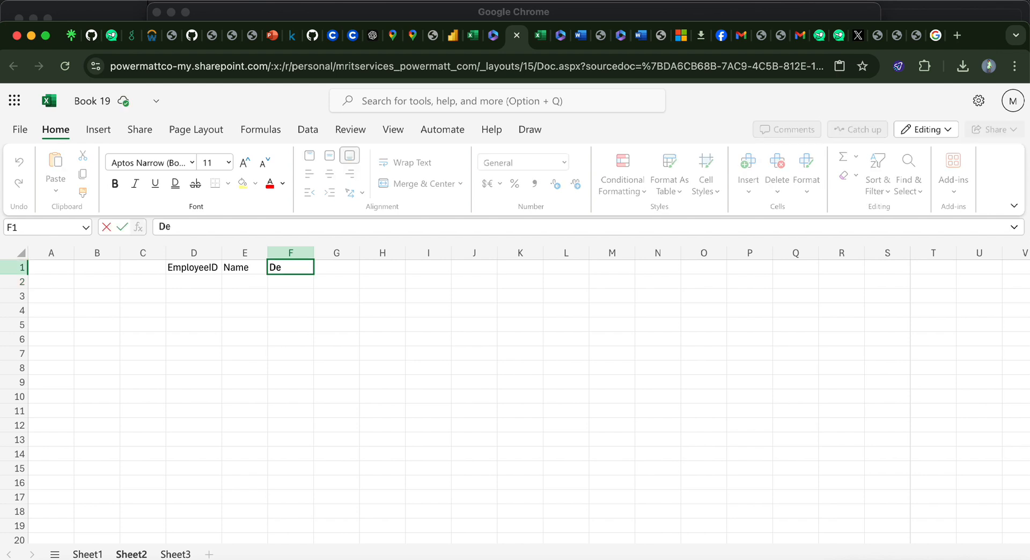
text(partment)
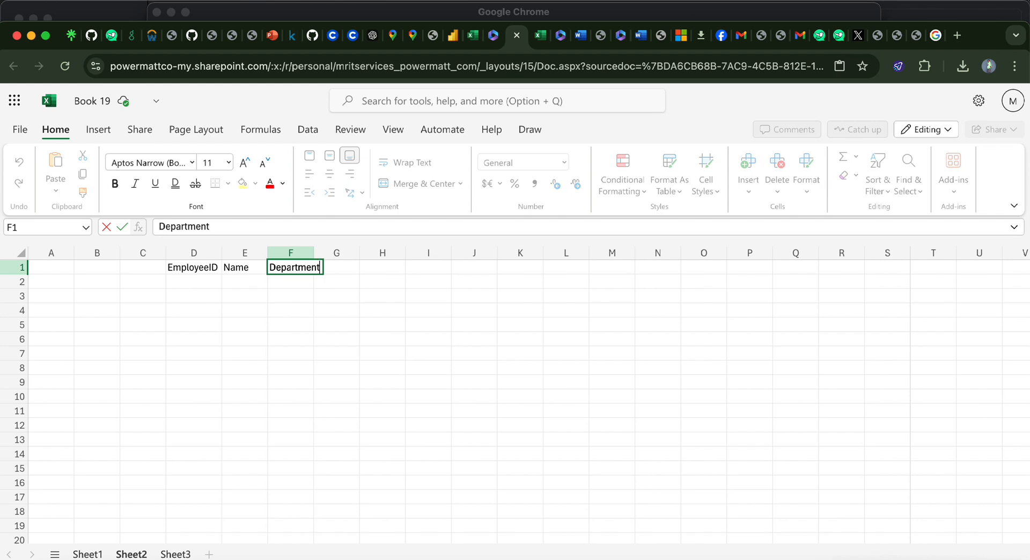
click(339, 267)
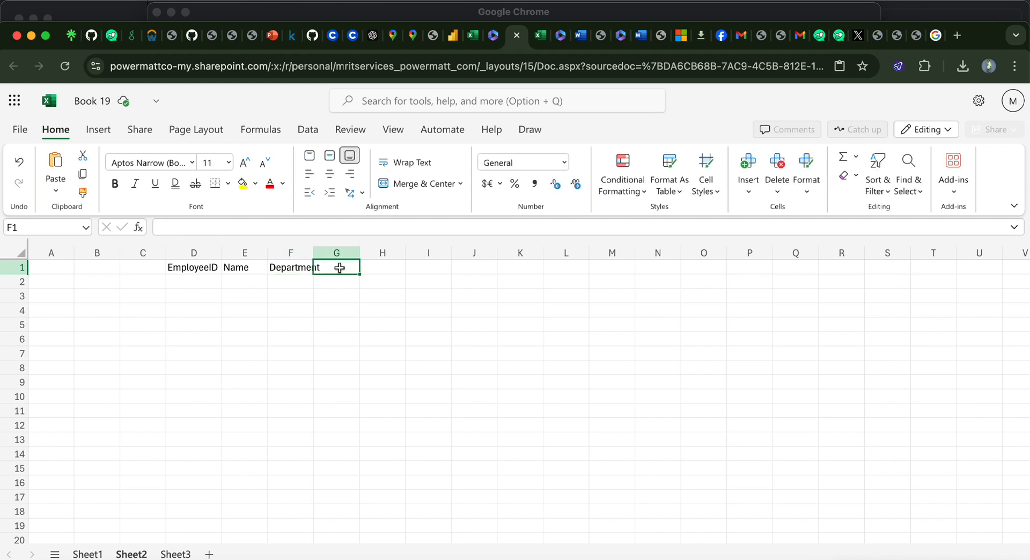
text(A)
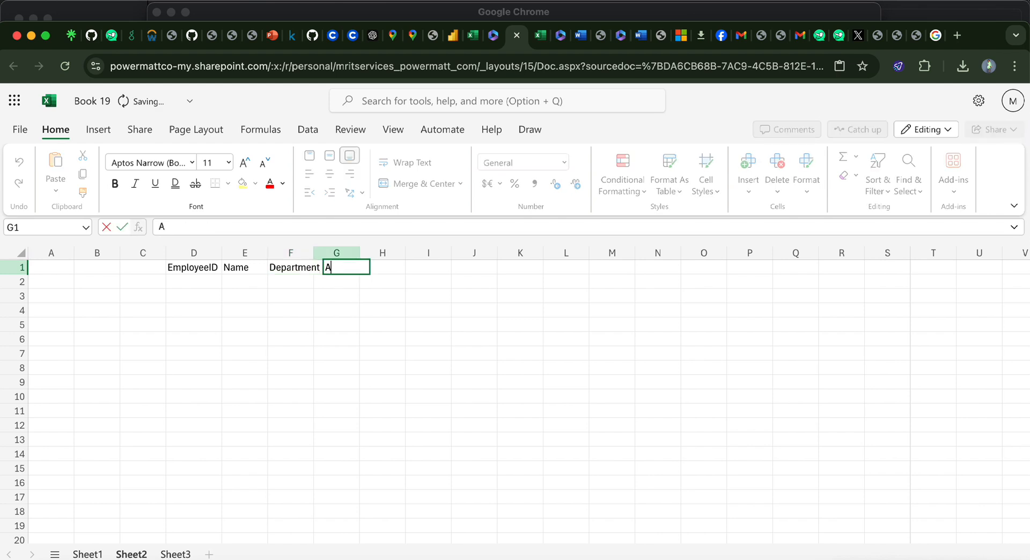
text(ge)
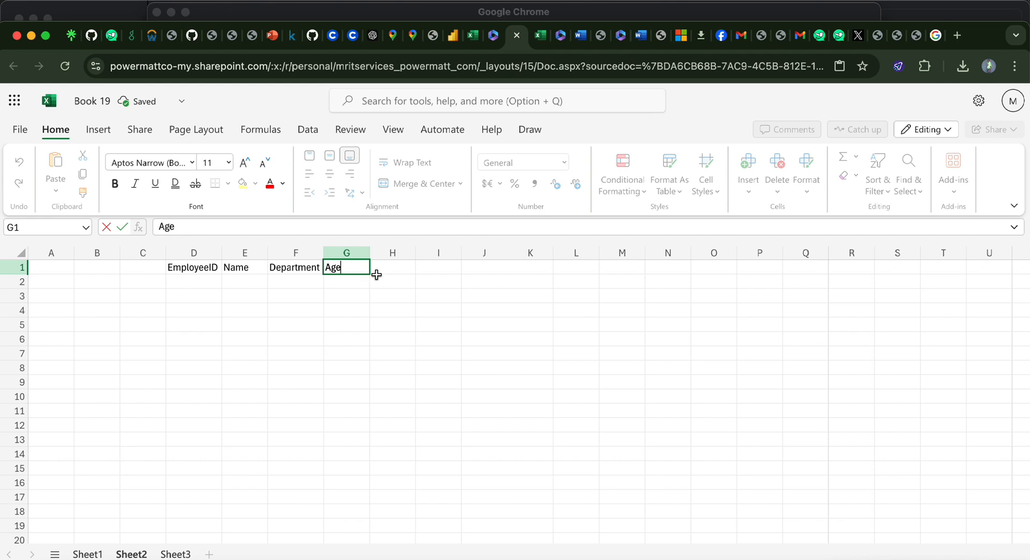
Step: Enter the column header Salary in cell H1 of Sheet2
click(393, 267)
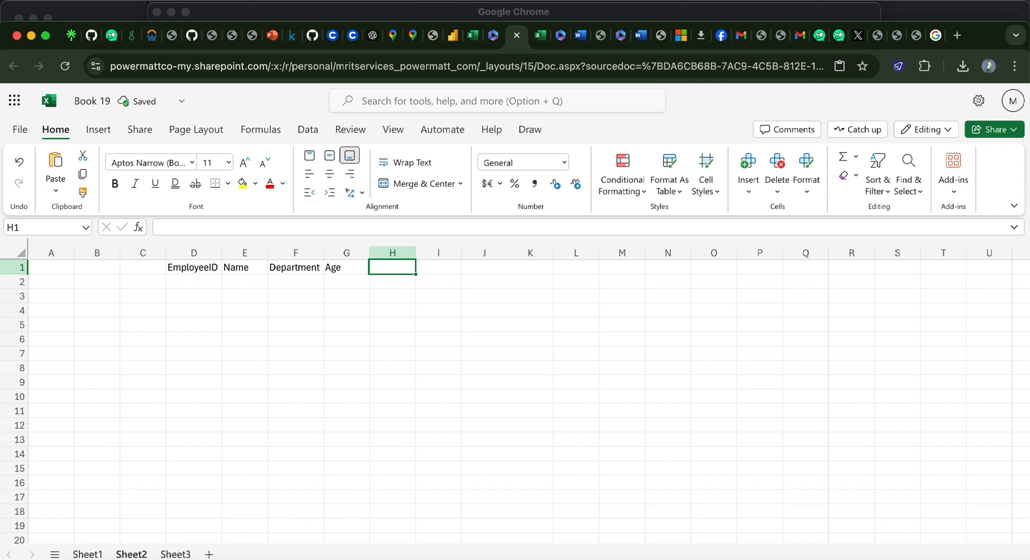
text(S)
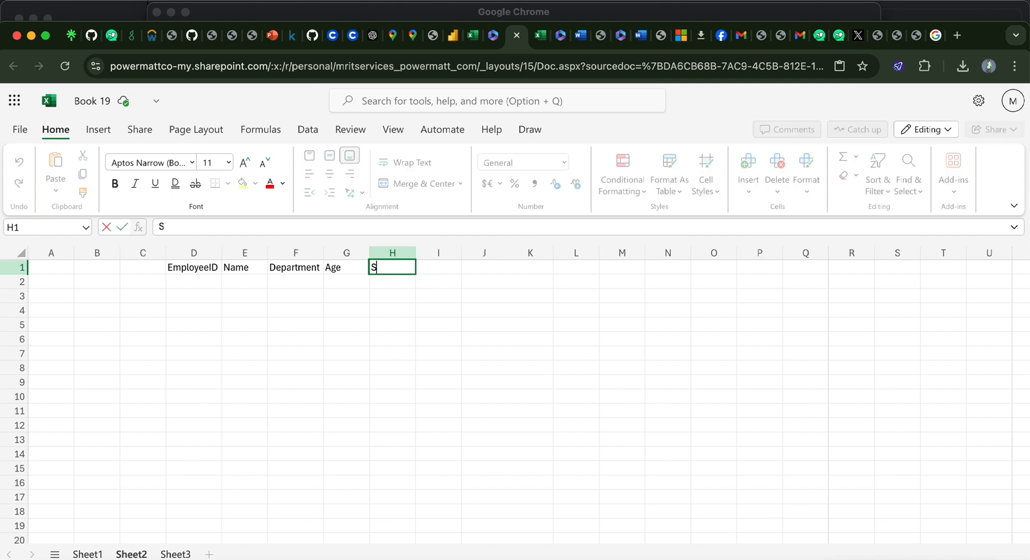
text(alary)
Step: Correct the header in cell D1 to Employee ID, with a space between the two words
click(210, 271)
double_click(212, 272)
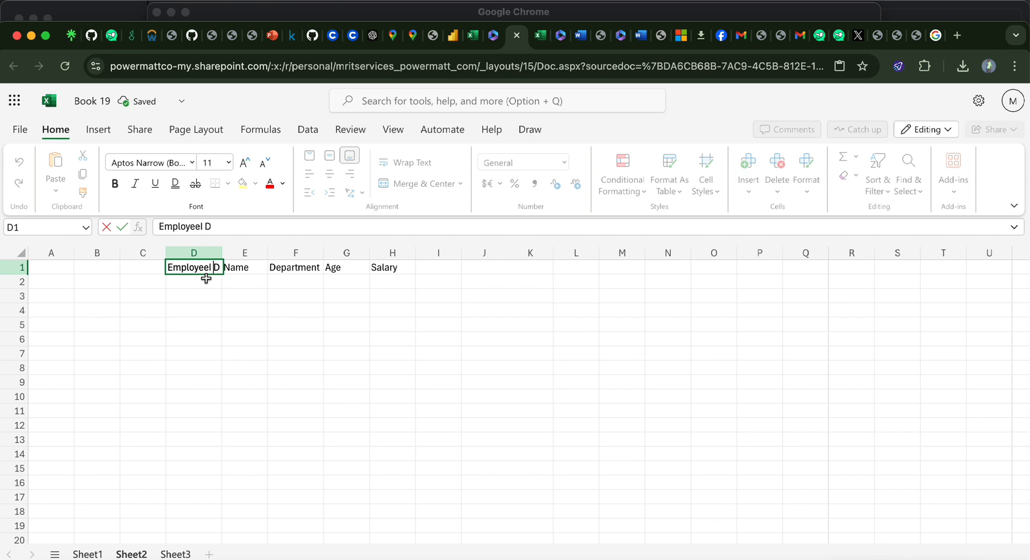
key(BackSpace)
key(Left)
click(189, 281)
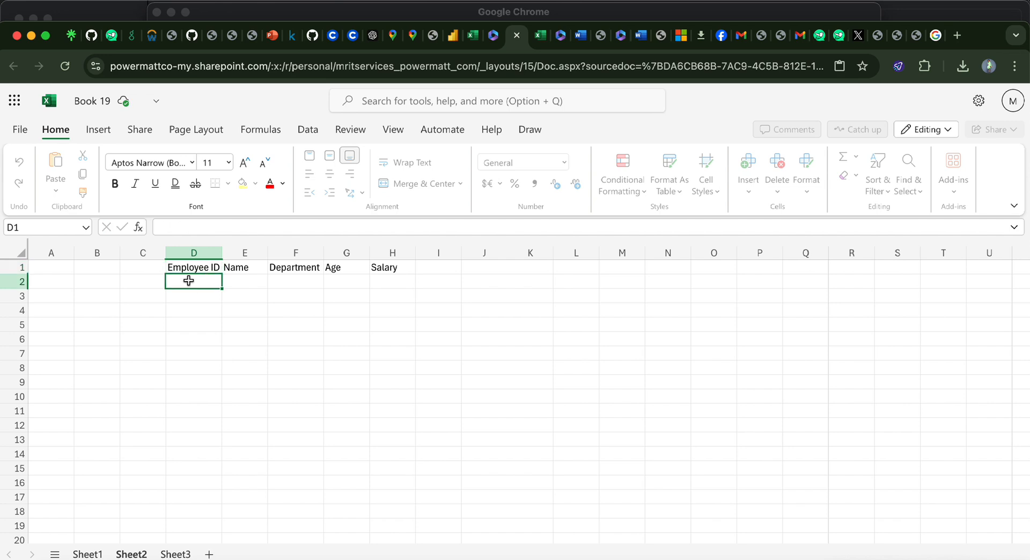
Step: Enter the first employee's ID in cell D2, discarding the autocompleted header text
text(e)
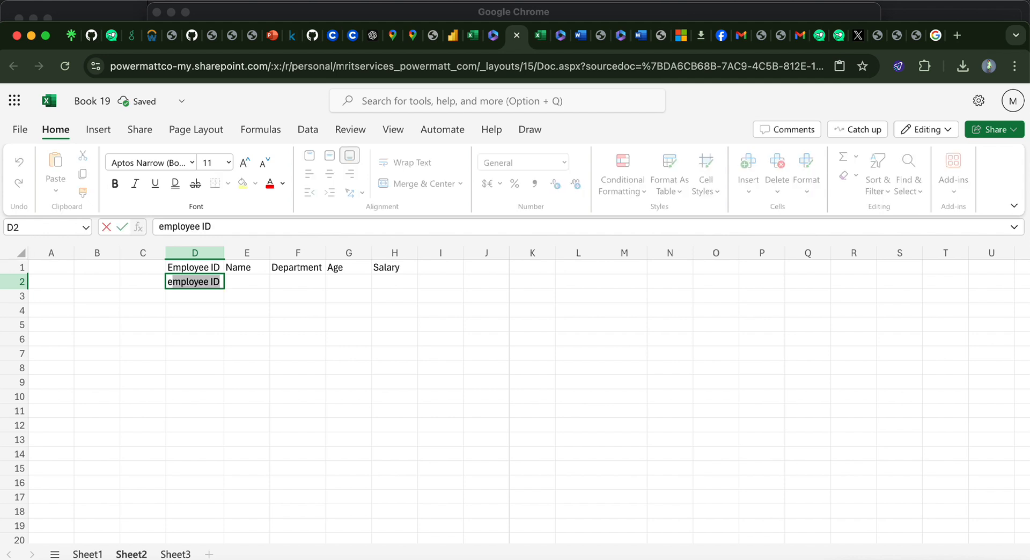
key(BackSpace)
key(BackSpace)
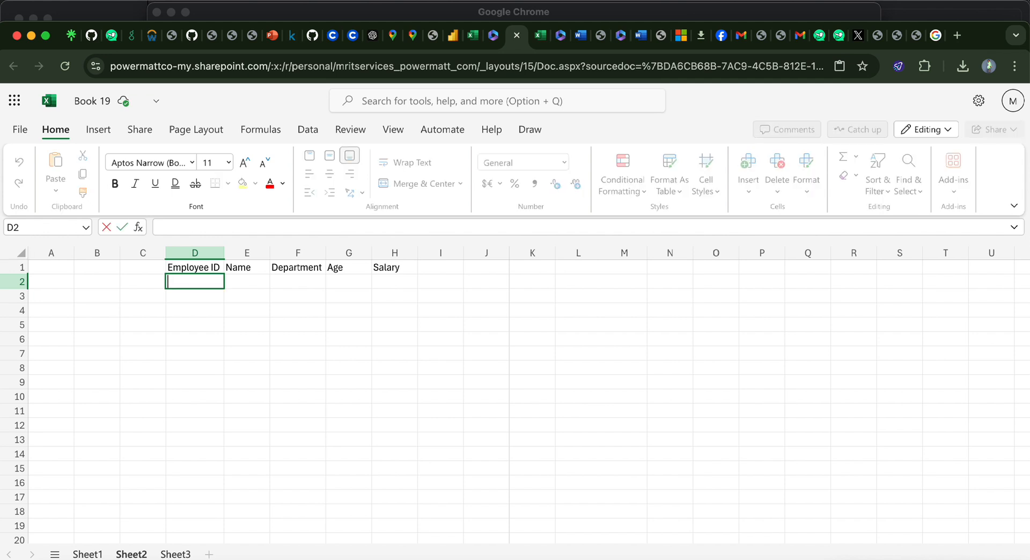
text(E001)
key(Tab)
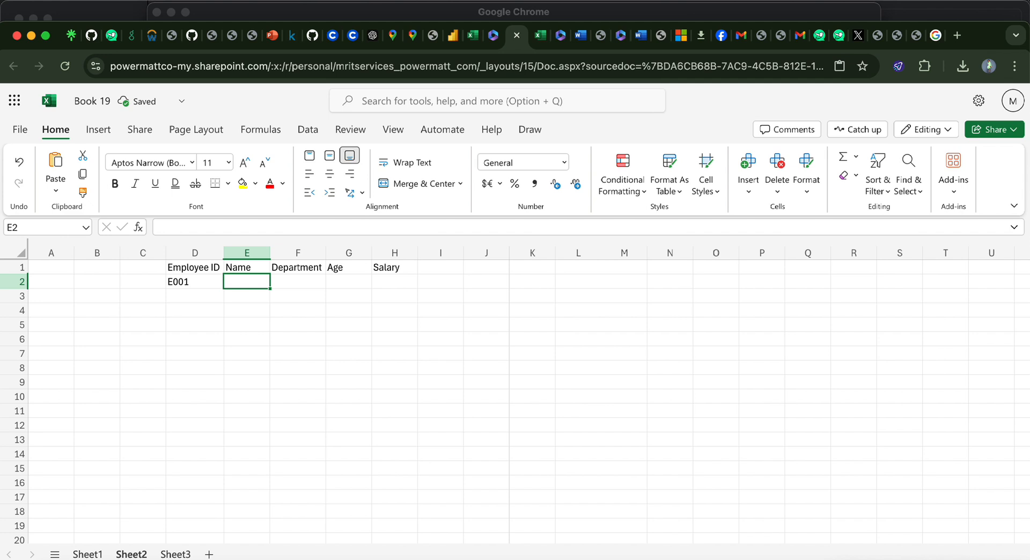
Step: Enter the first employee's full name in cell E2
text(j)
key(BackSpace)
text(Jo)
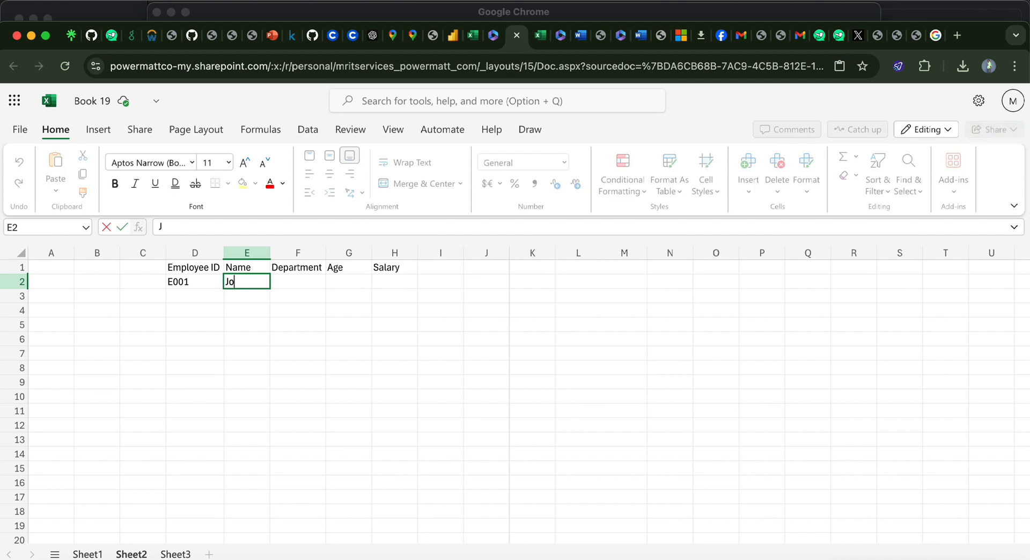
text(hn Doe)
key(Tab)
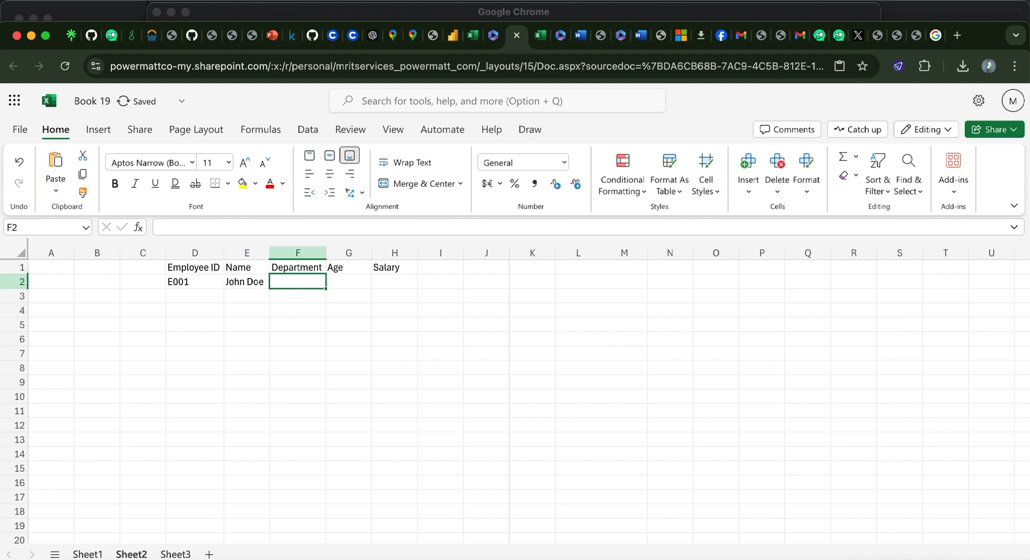
Step: Complete the first employee's row with department HR, age 30 and salary 45,000 in cells F2 to H2
text(HR)
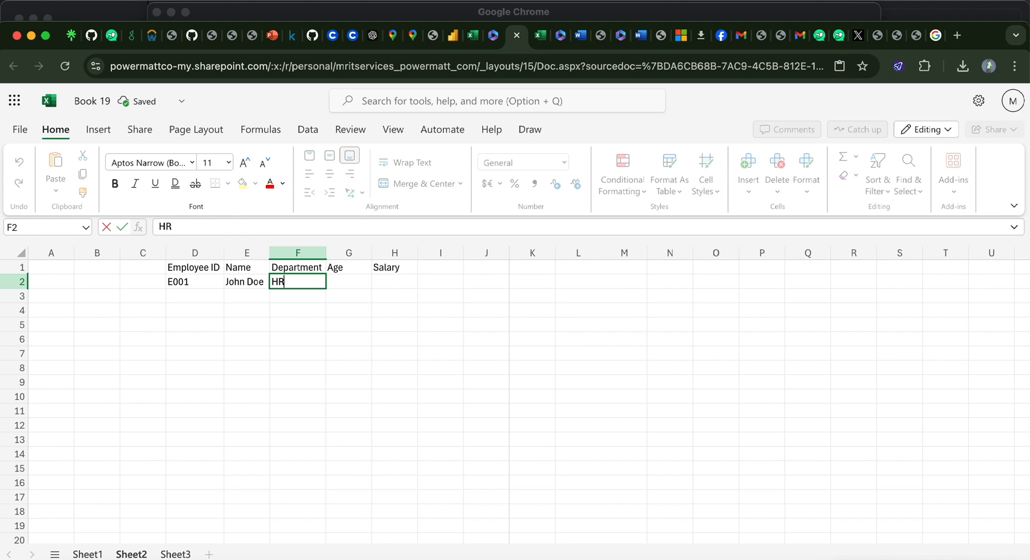
key(Tab)
text(3)
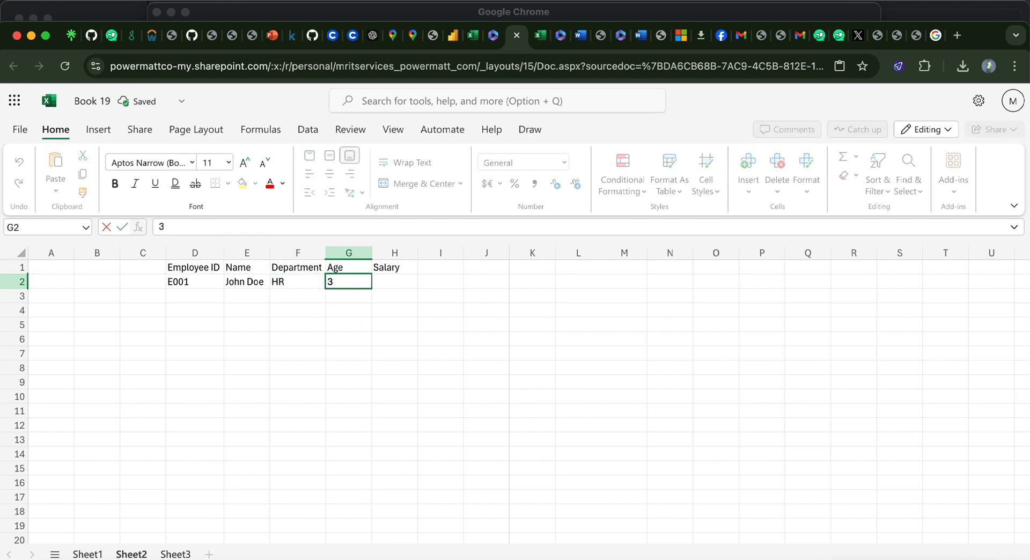
text(0)
key(Tab)
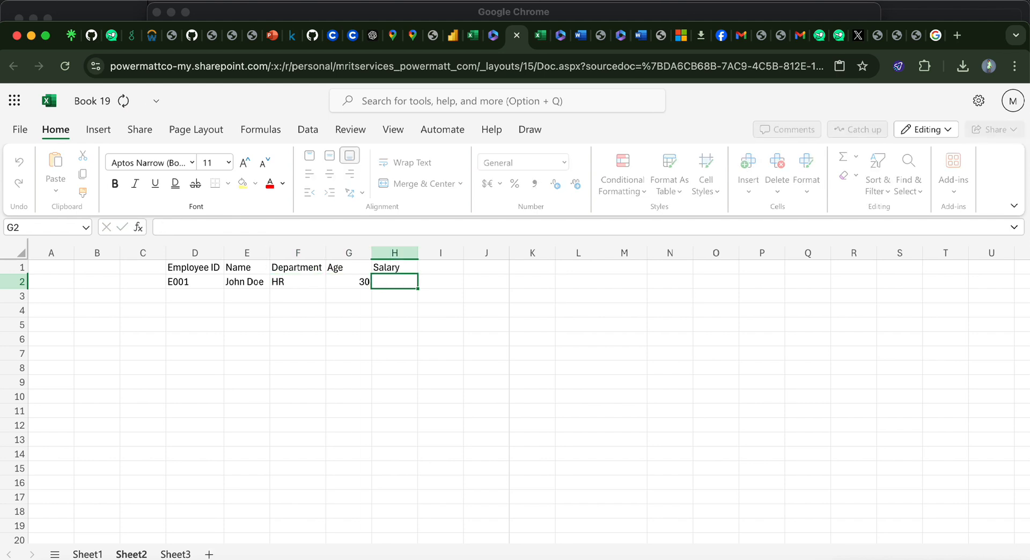
text(45)
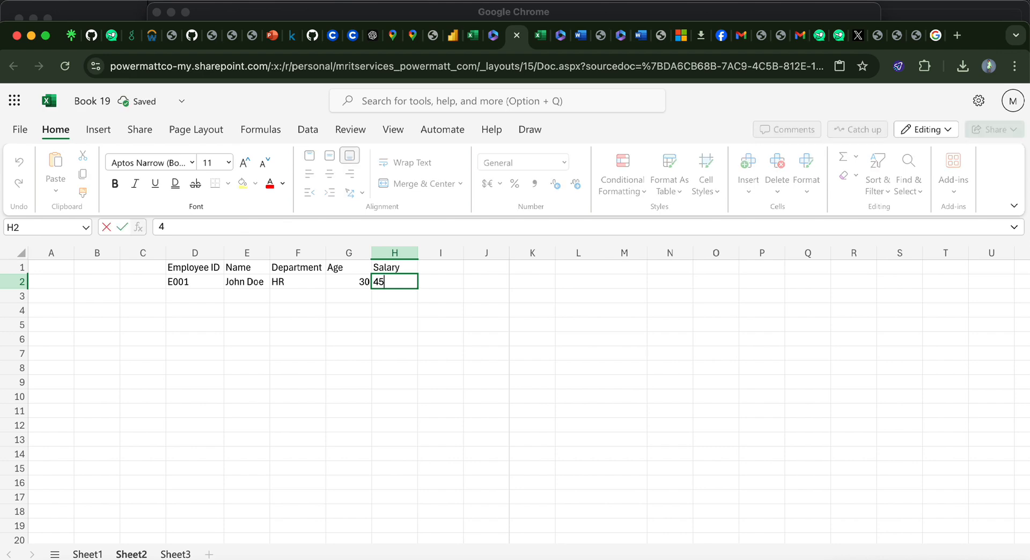
text(,000)
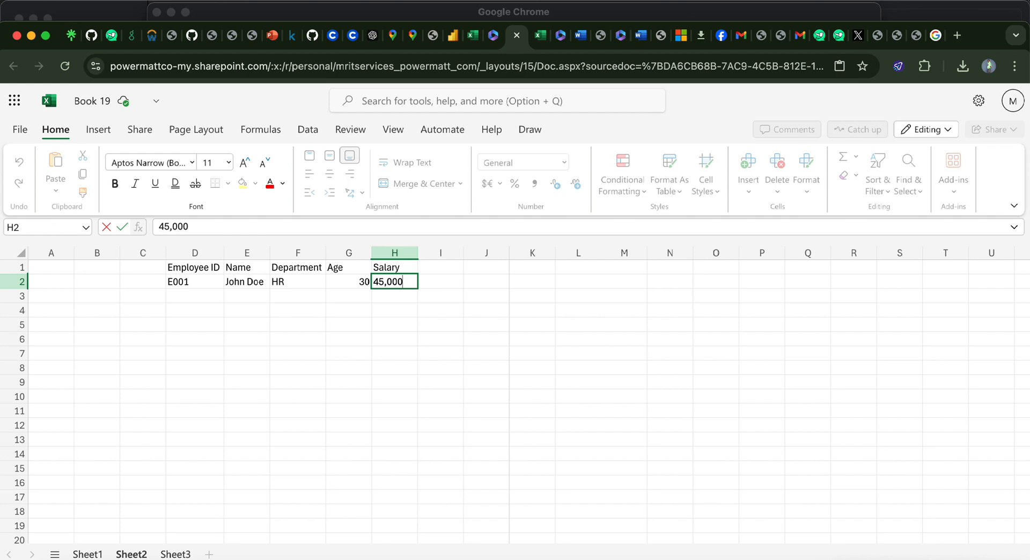
Step: Enter the second employee's ID in cell D3
click(179, 297)
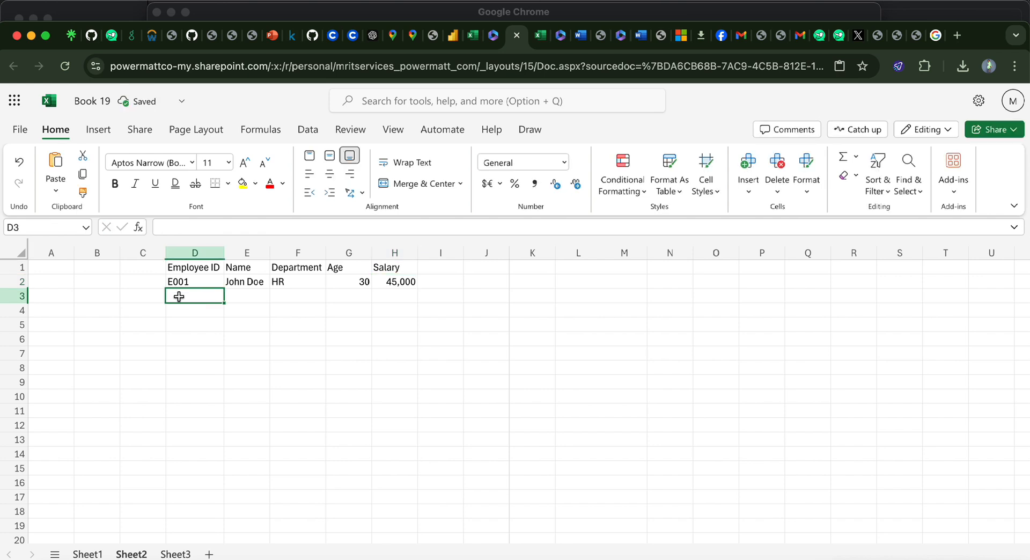
text(E)
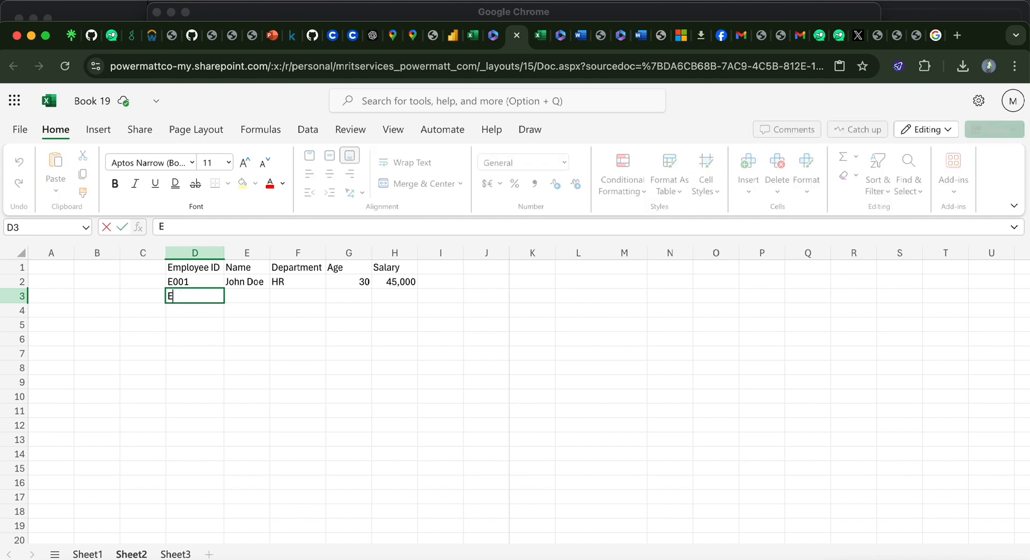
text(00)
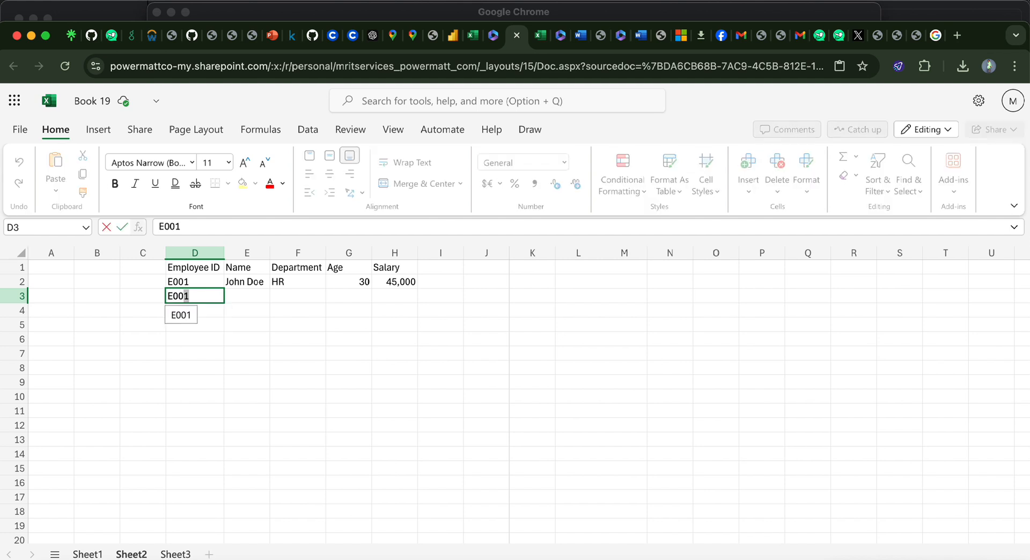
text(2)
key(Tab)
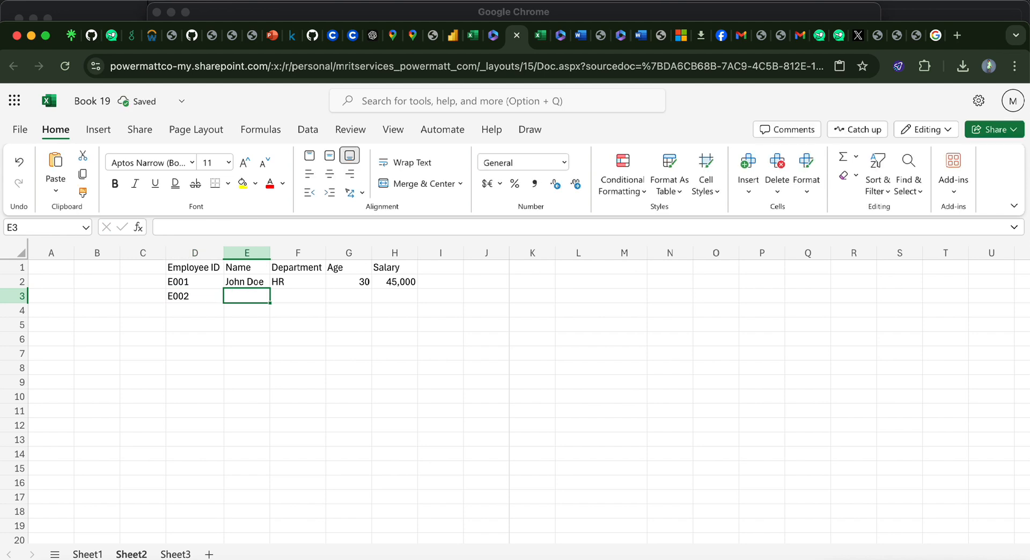
Step: Enter the second employee's full name in cell E3
text(Jan)
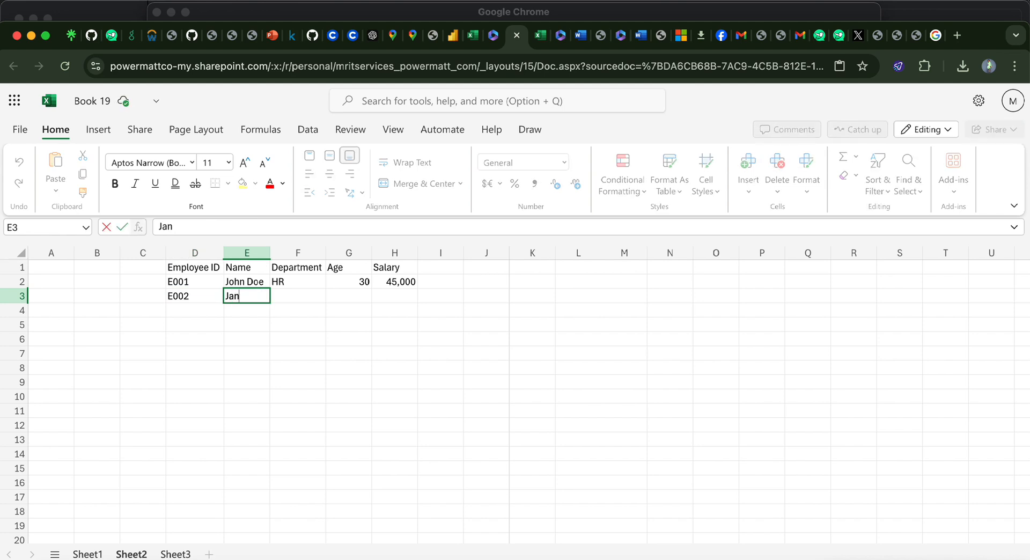
text(e Smith)
key(Tab)
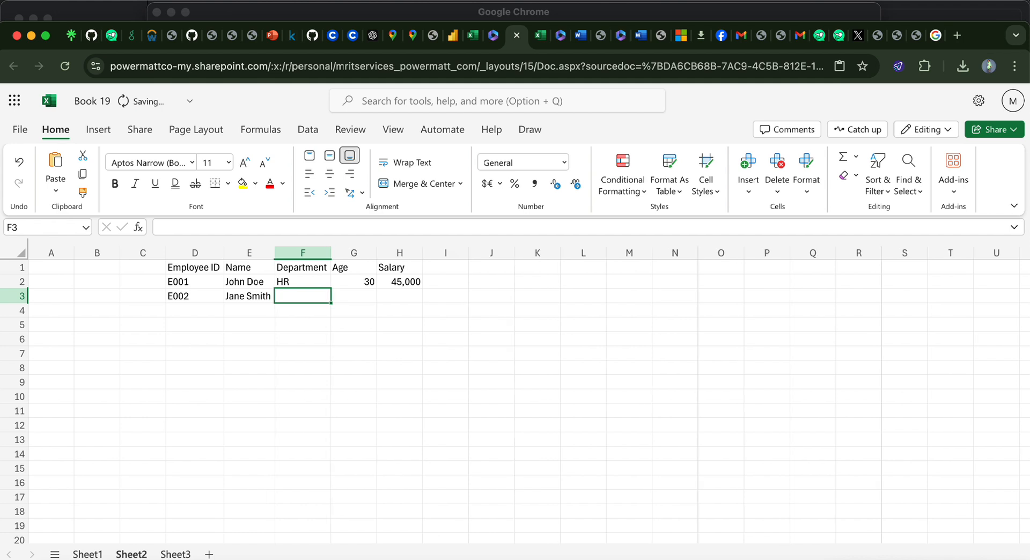
Step: Complete the second employee's row with department IT, age 25 and salary 60,000 in cells F3 to H3
text(IT)
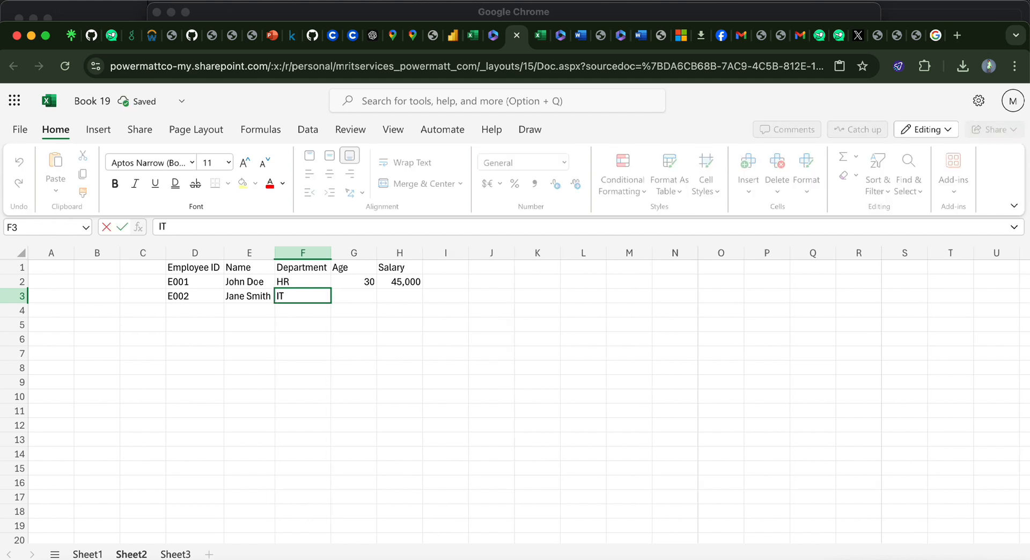
key(Tab)
text(2)
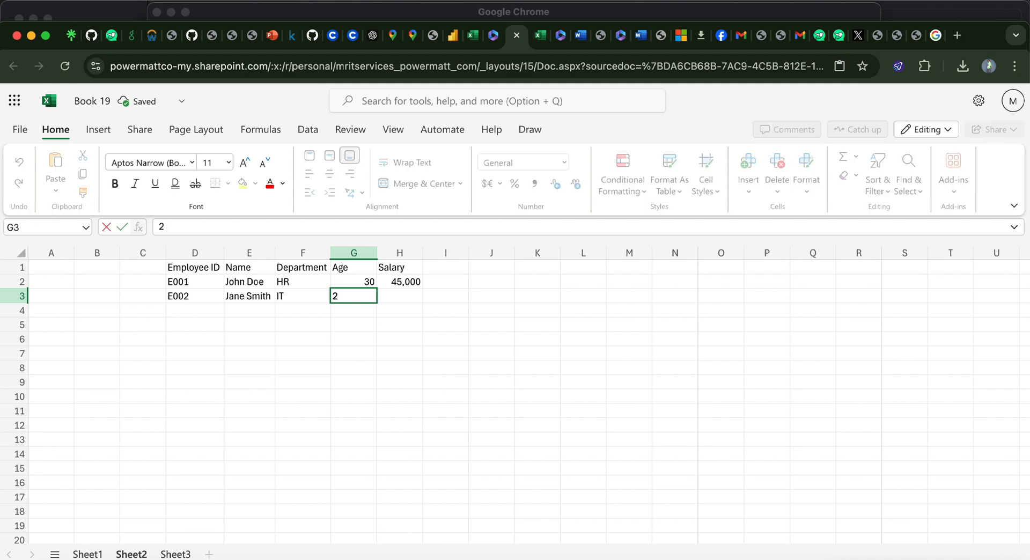
text(5)
key(Tab)
text(6)
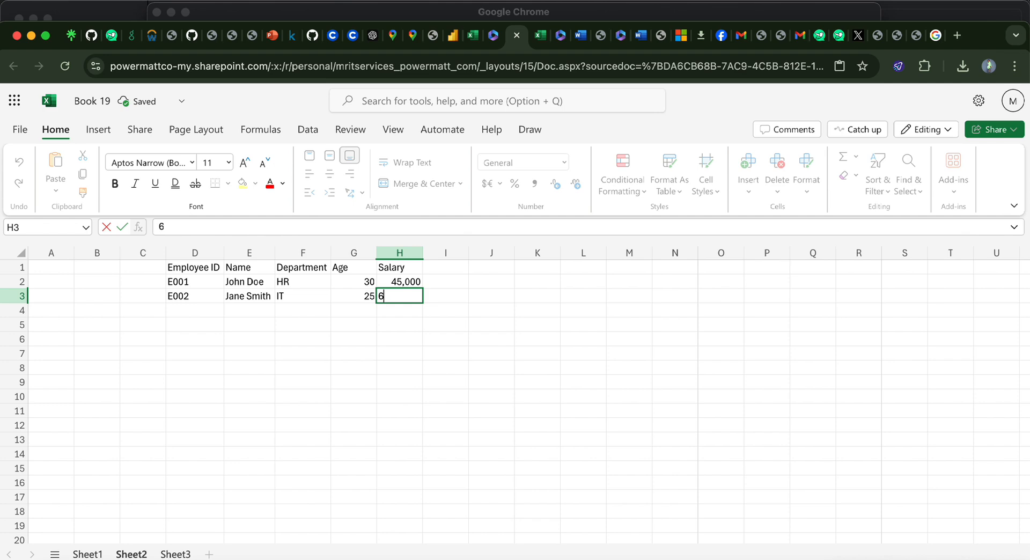
text(0,000)
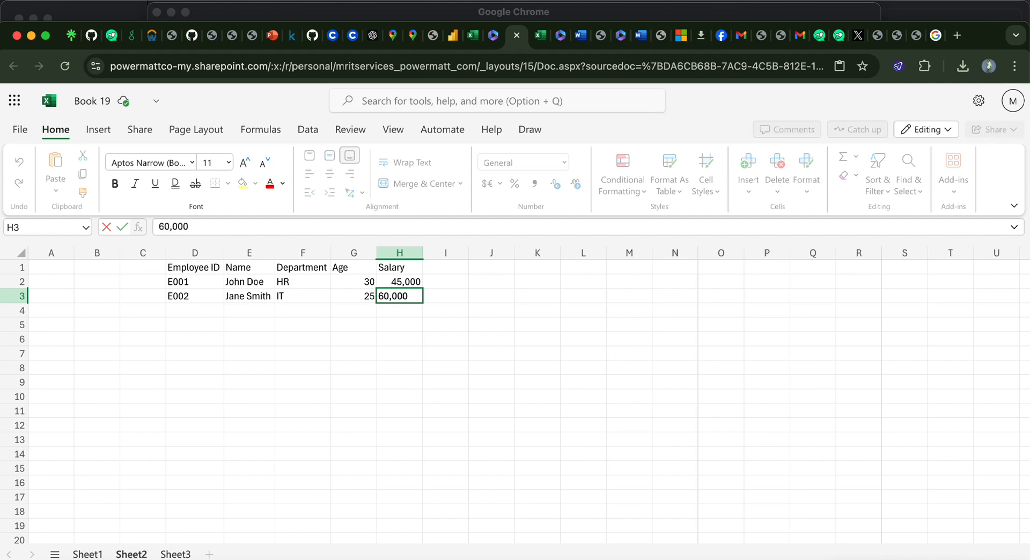
key(Tab)
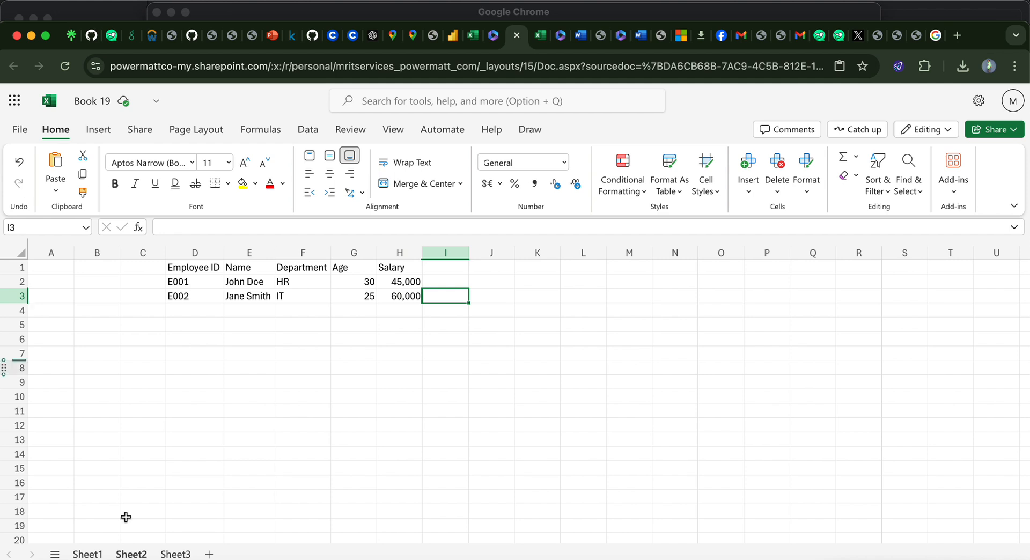
Step: Check the header formatting on Sheet1 and make the whole header row 1 of Sheet2 bold
click(87, 555)
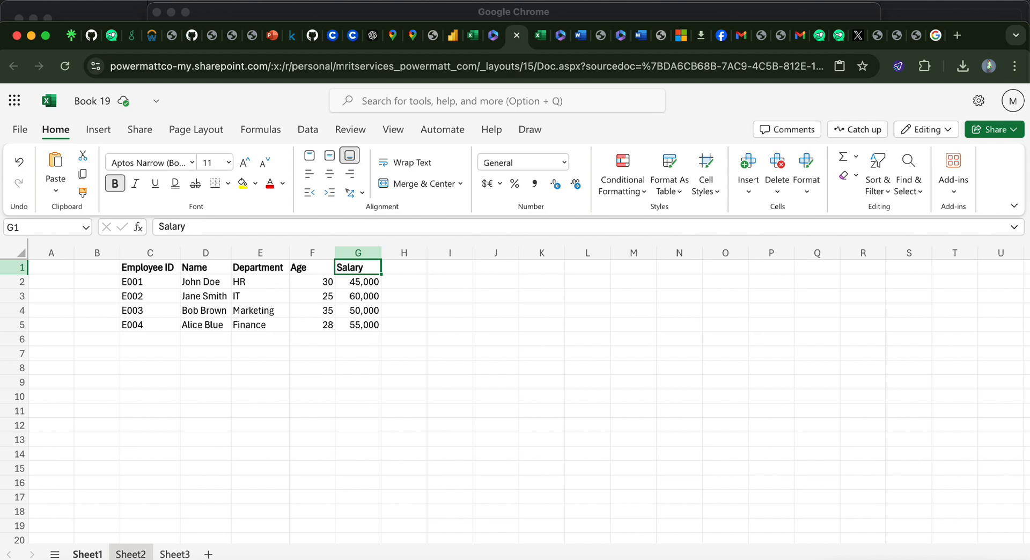
click(130, 554)
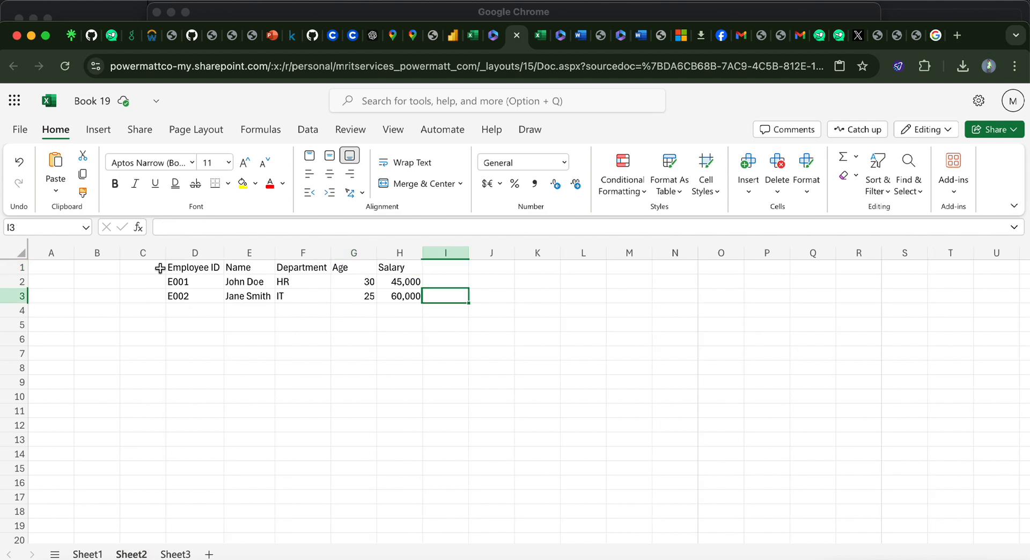
click(22, 267)
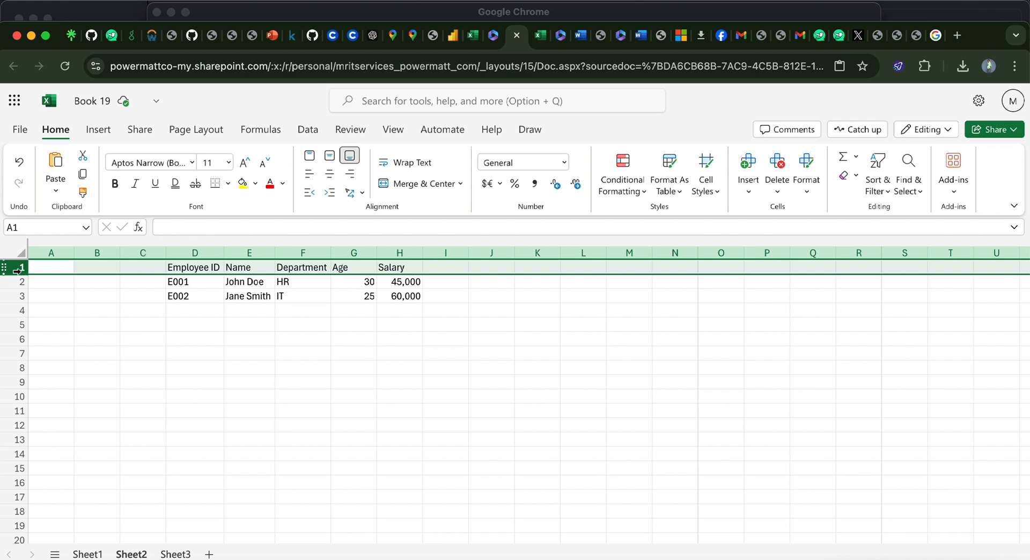
click(83, 335)
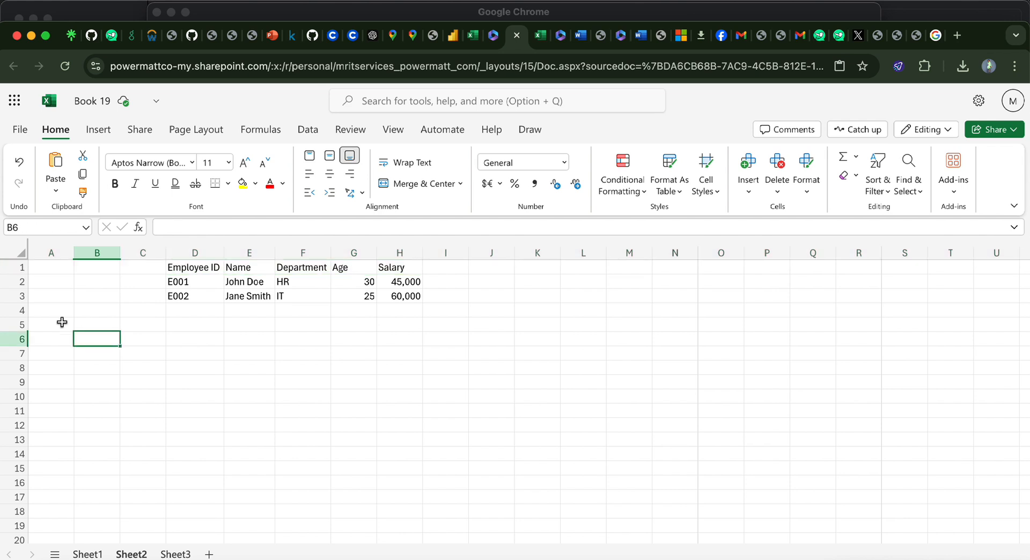
click(11, 266)
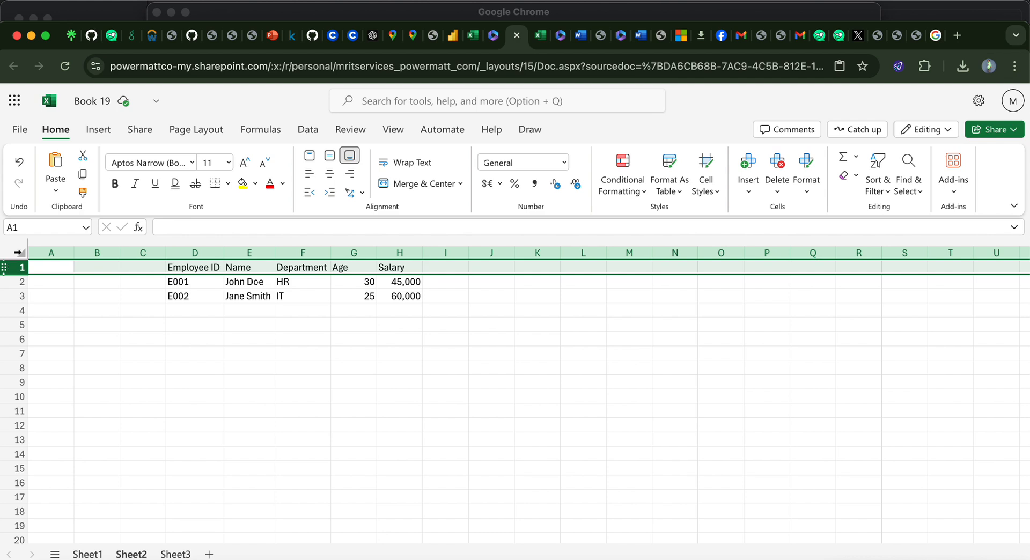
click(115, 185)
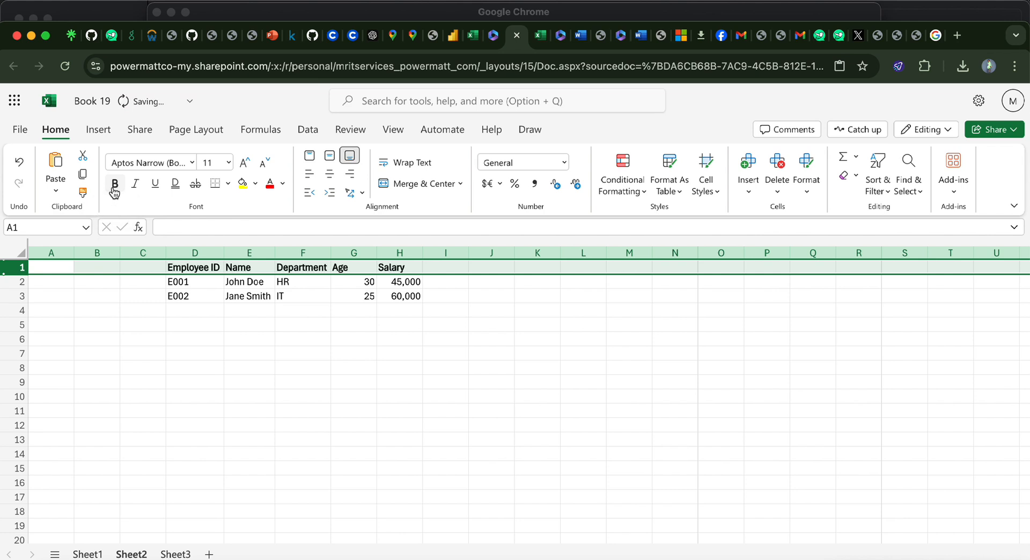